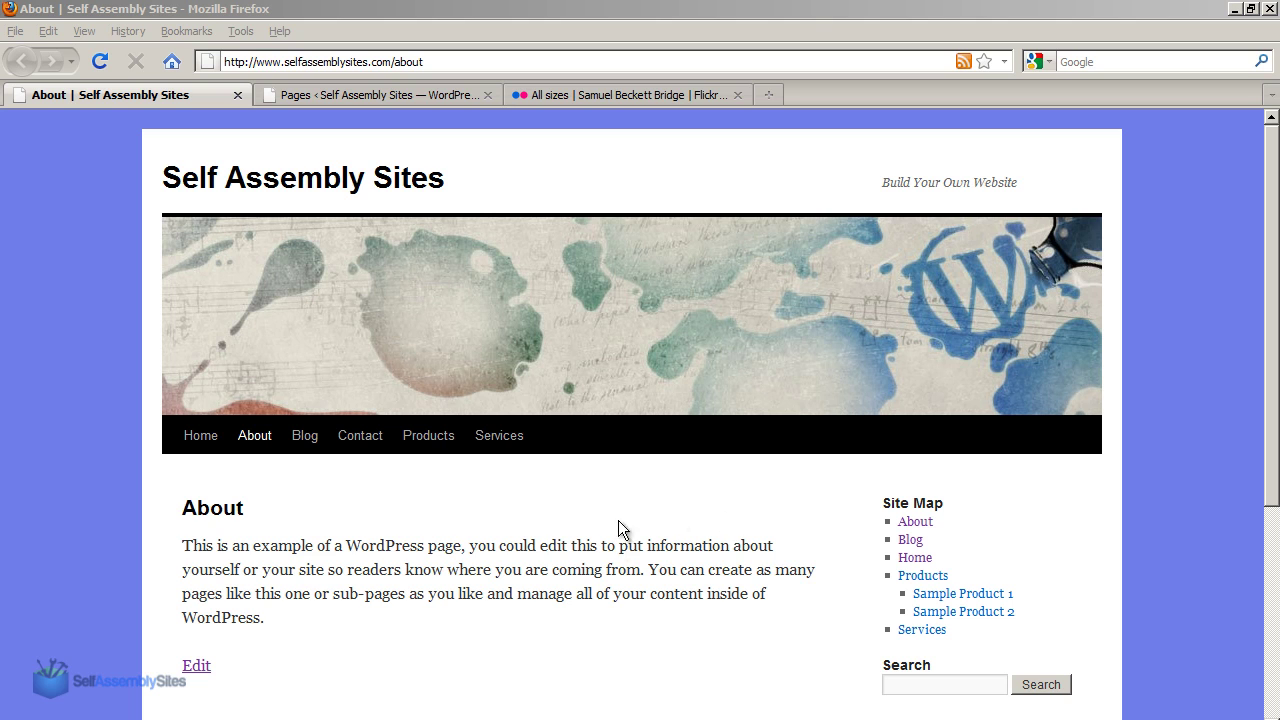
Open the About page for editing and start adding an image at the beginning of its body text
click(353, 103)
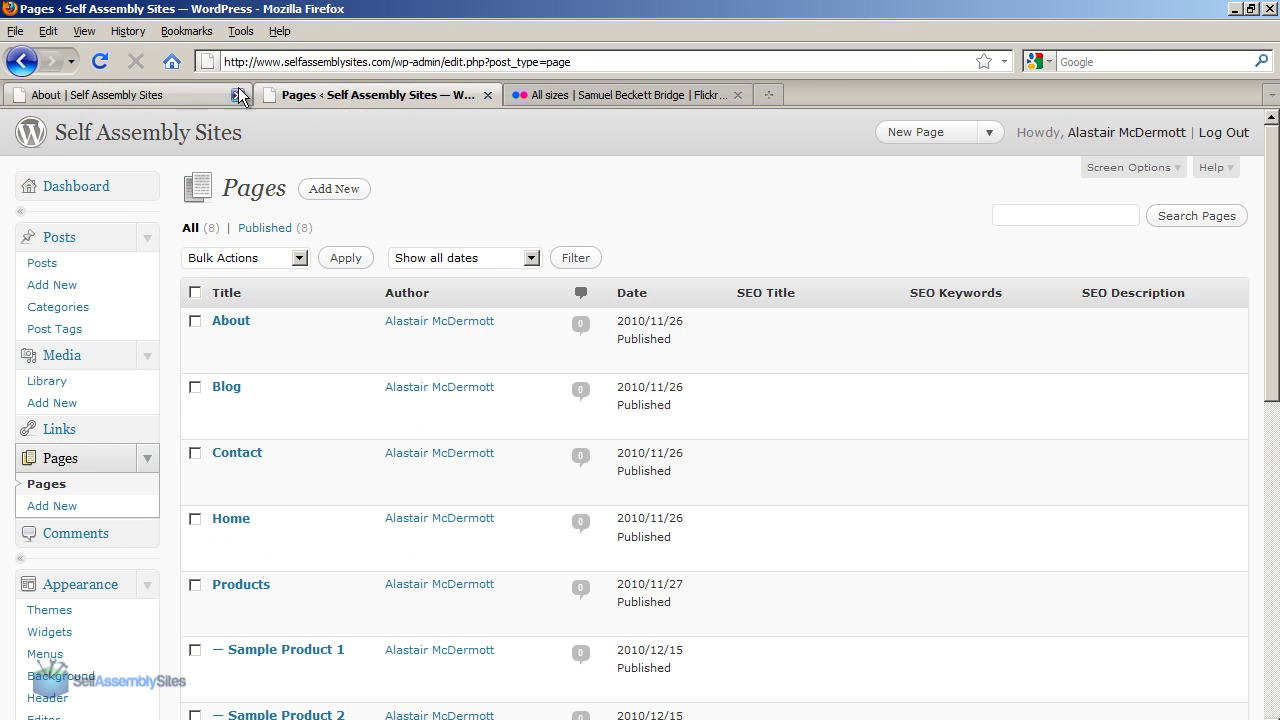
click(222, 345)
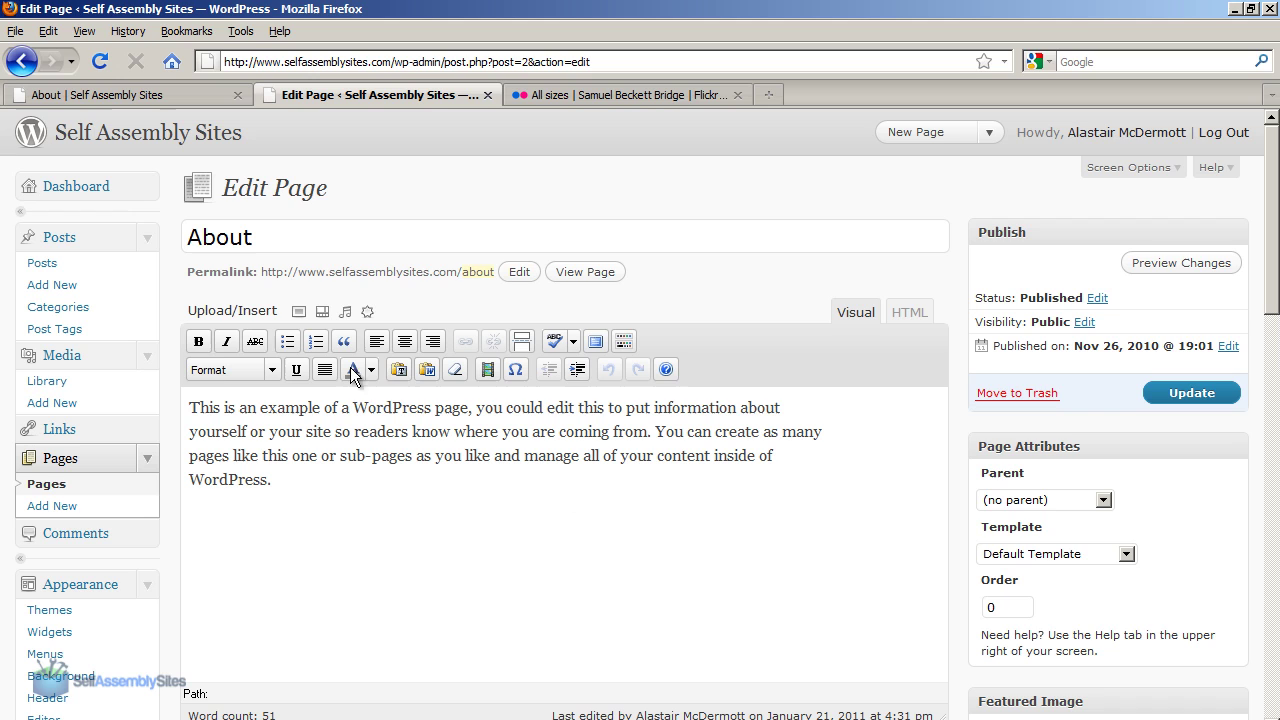
click(187, 416)
click(298, 313)
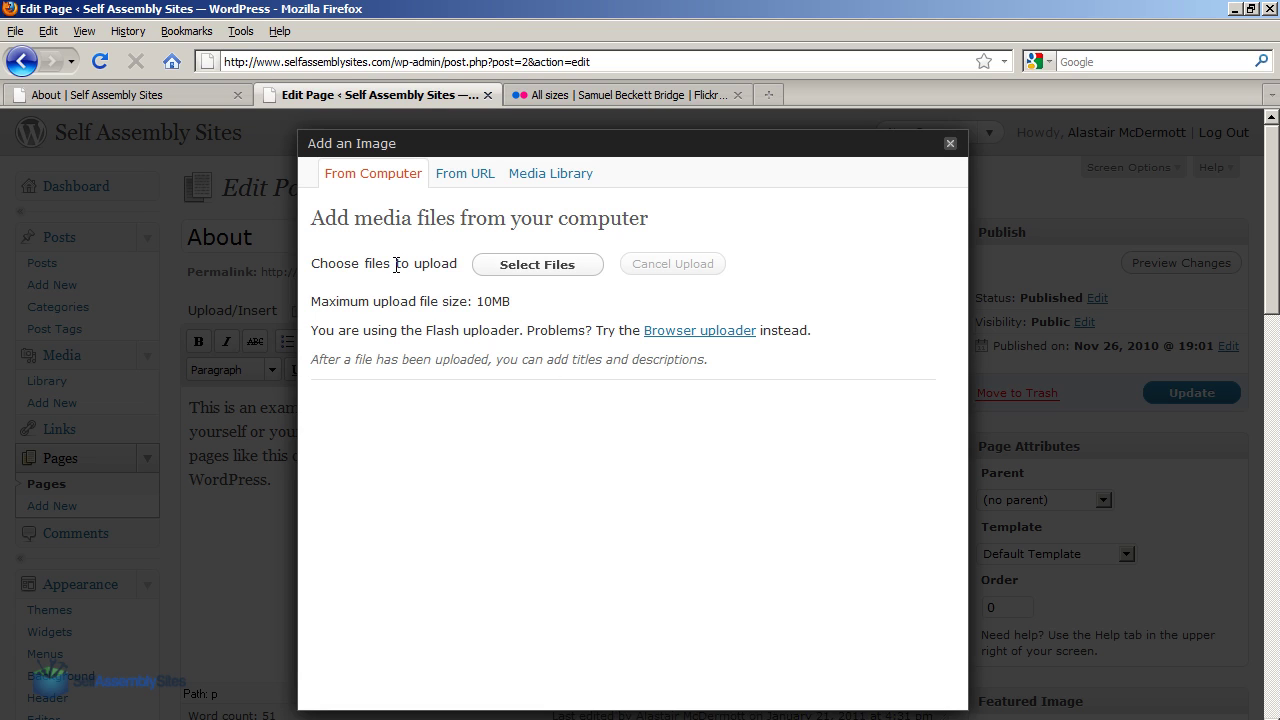
click(500, 266)
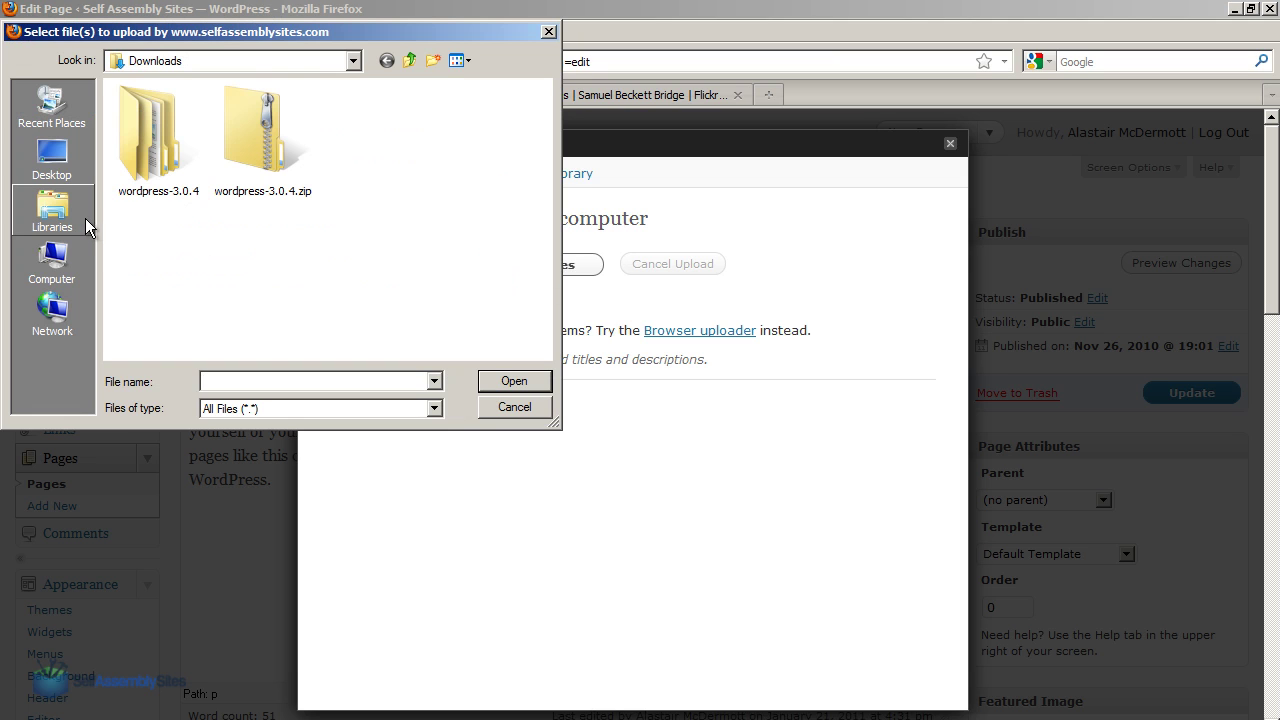
click(52, 210)
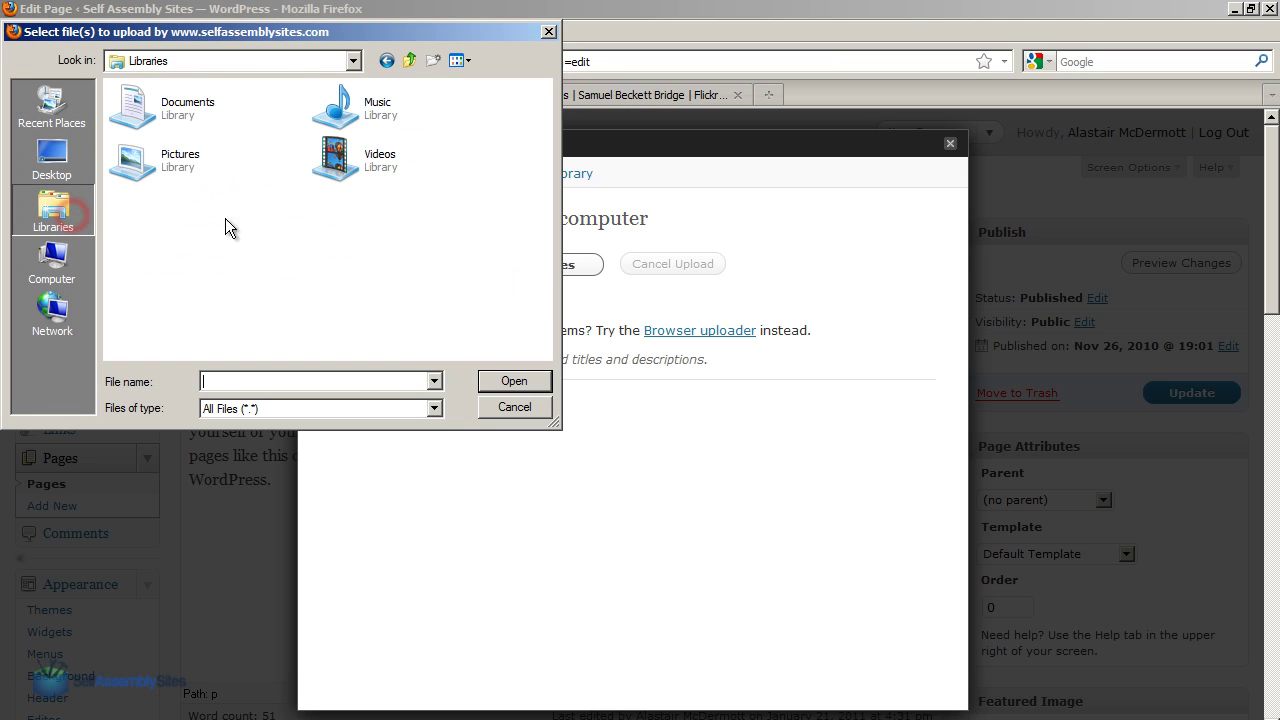
double_click(178, 162)
click(381, 163)
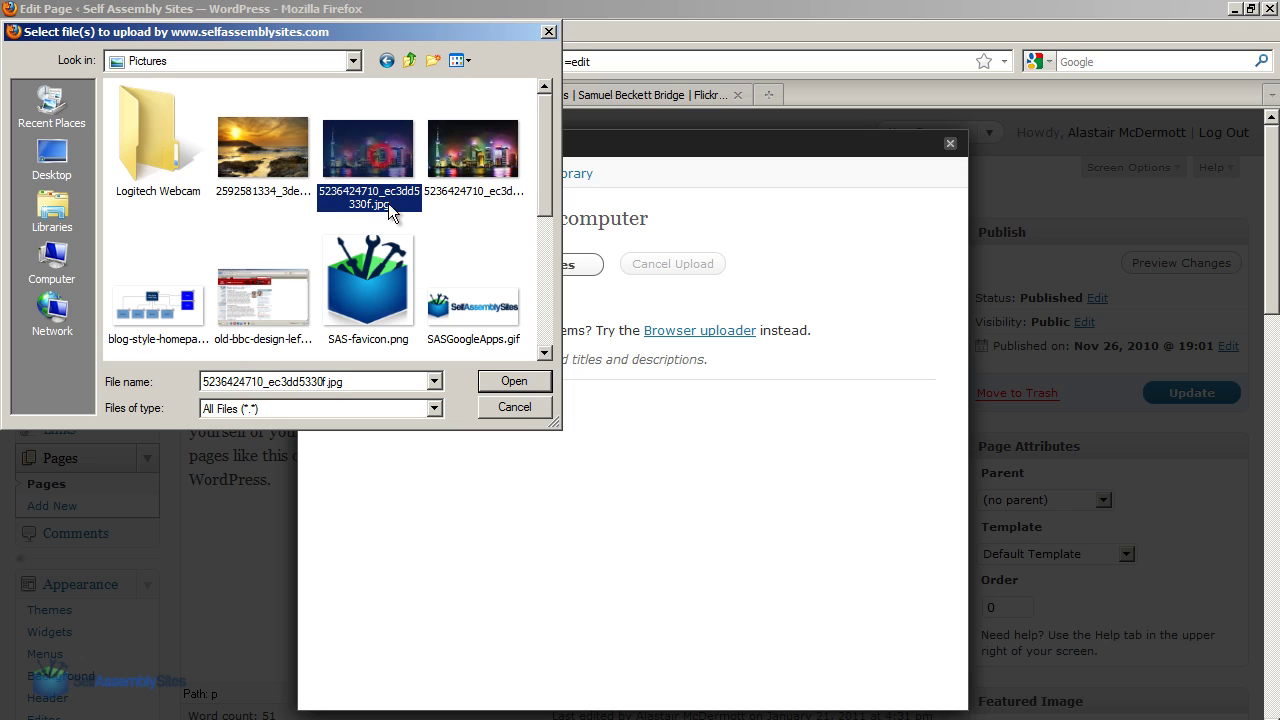
click(512, 378)
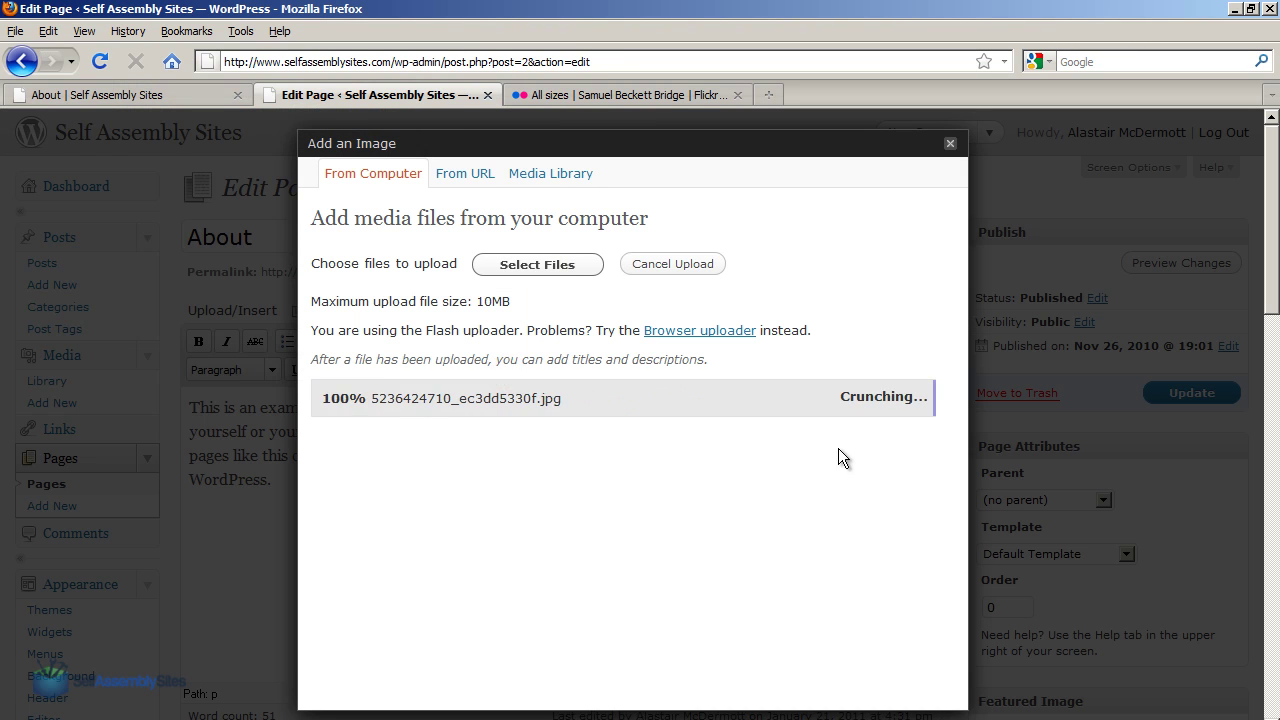
Save the uploaded image's details to the page gallery and close the image dialog
drag(958, 321, 972, 585)
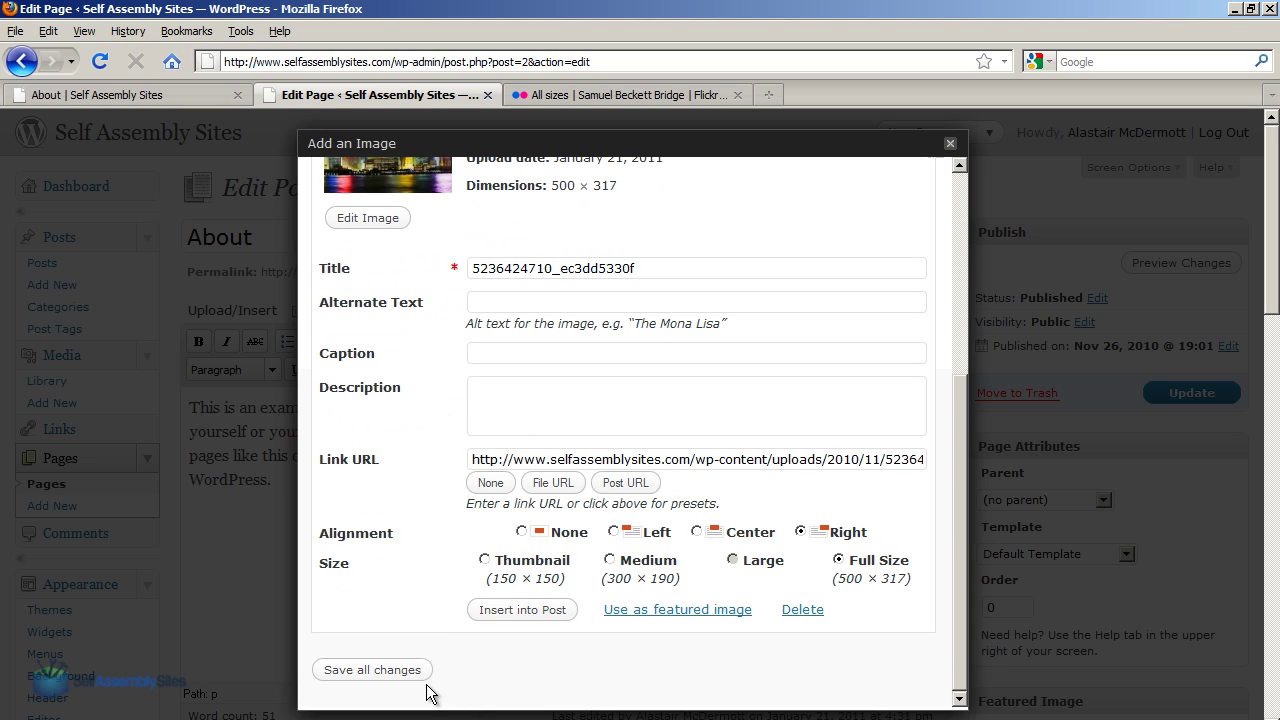
click(358, 671)
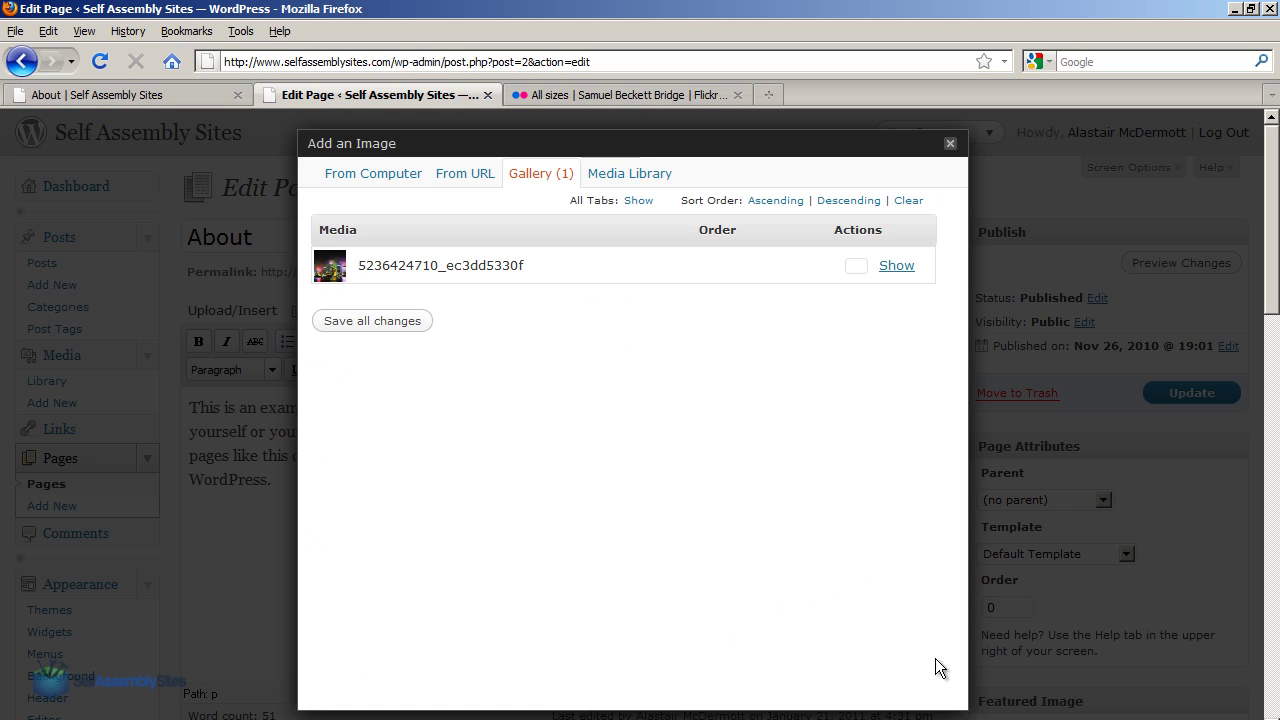
click(410, 328)
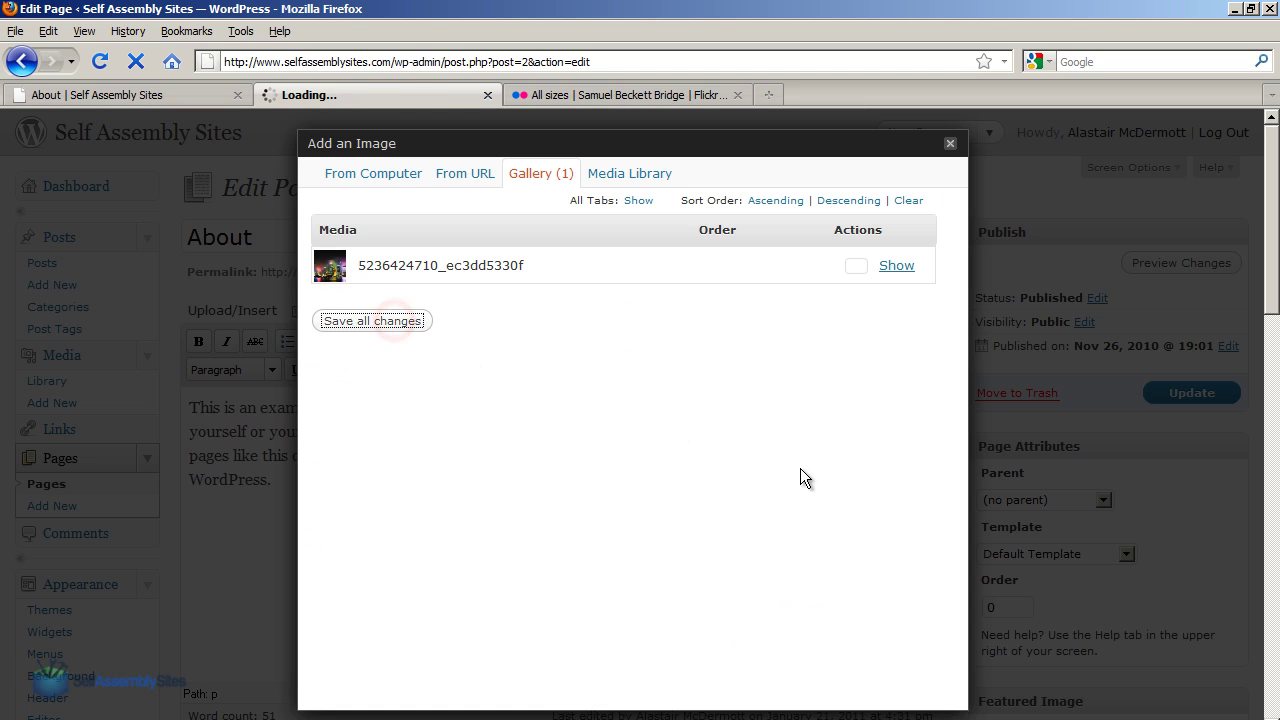
click(949, 145)
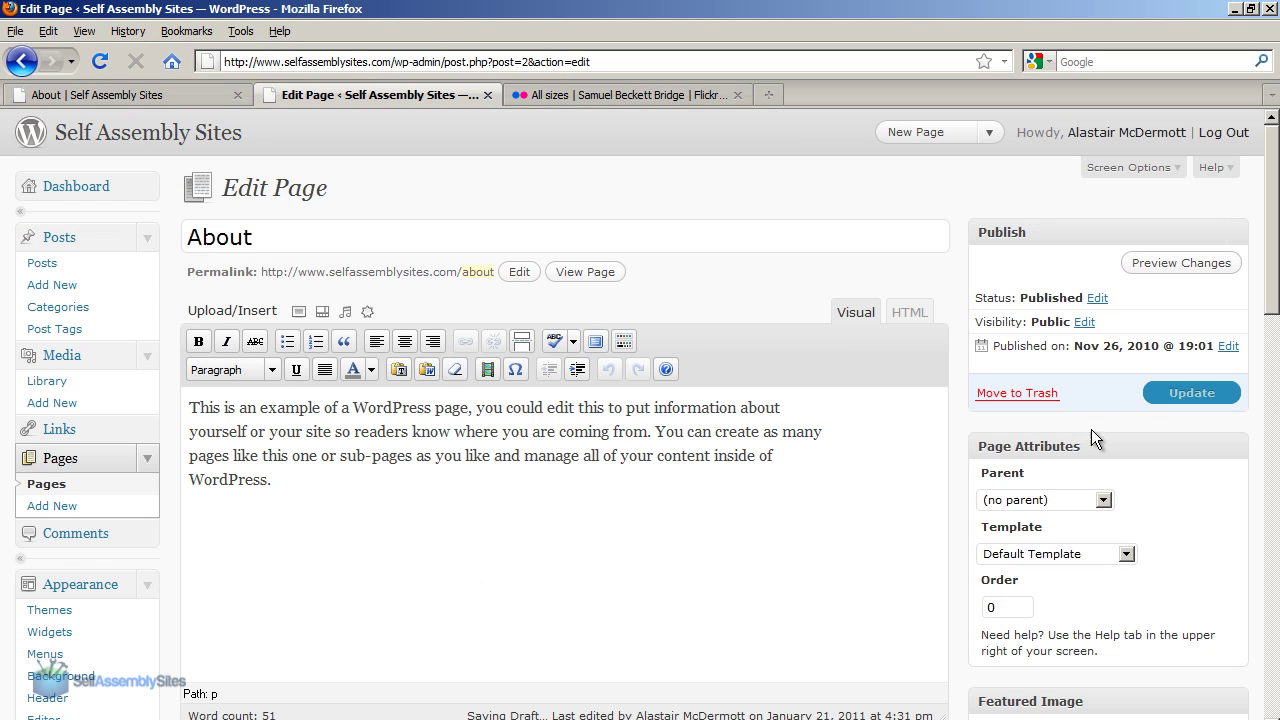
Update the About page and reload its live version to check for the image
click(1196, 392)
click(175, 88)
click(99, 61)
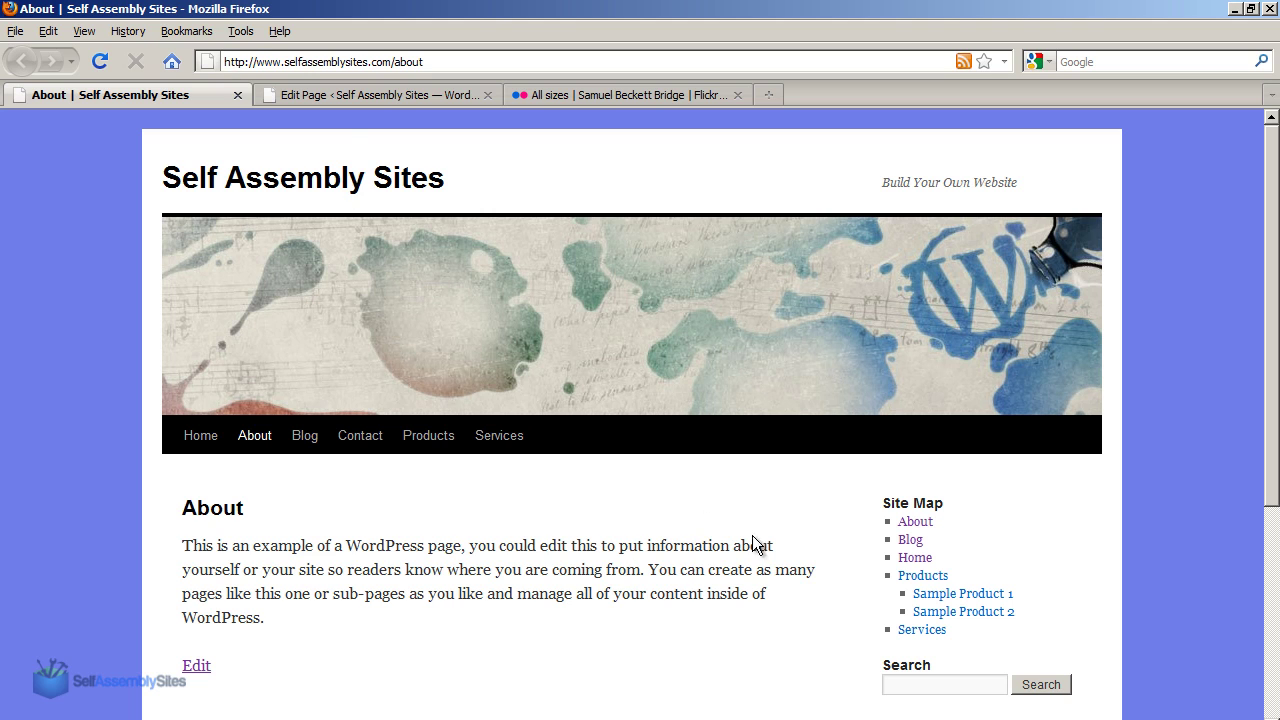
Insert the skyline image from the page's gallery into the About page text, right-aligned at full size
click(335, 97)
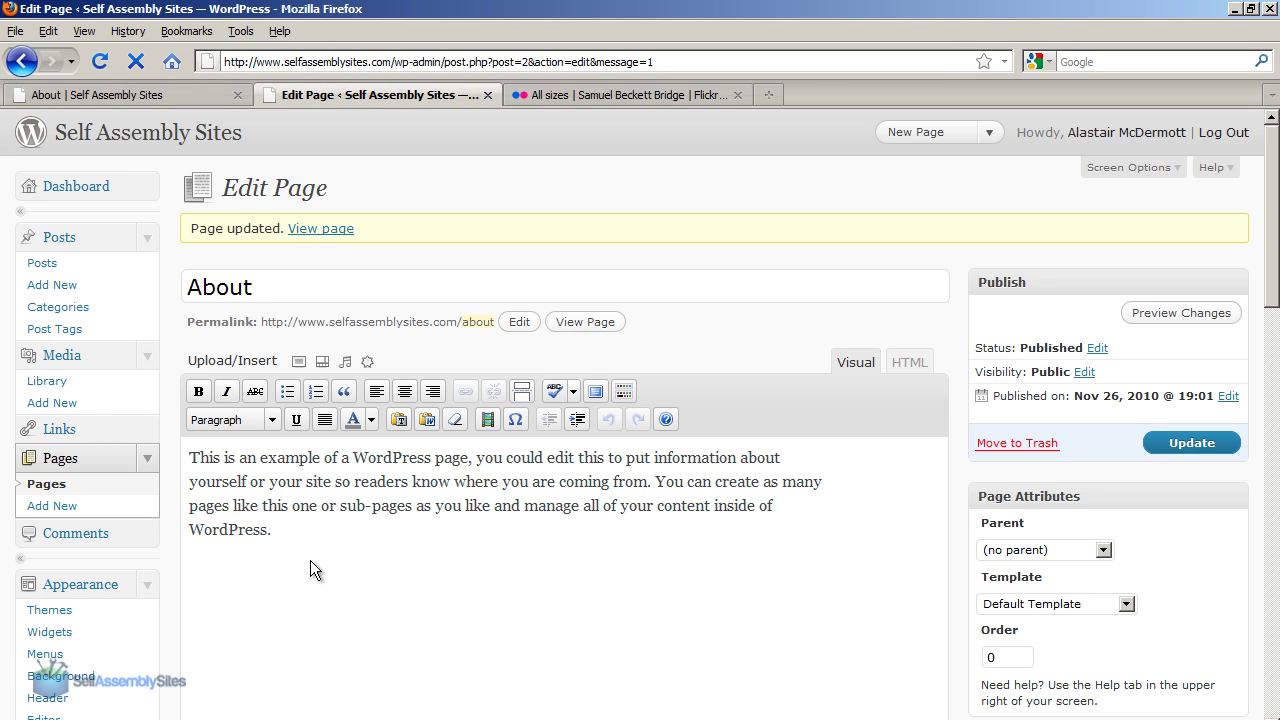
click(298, 363)
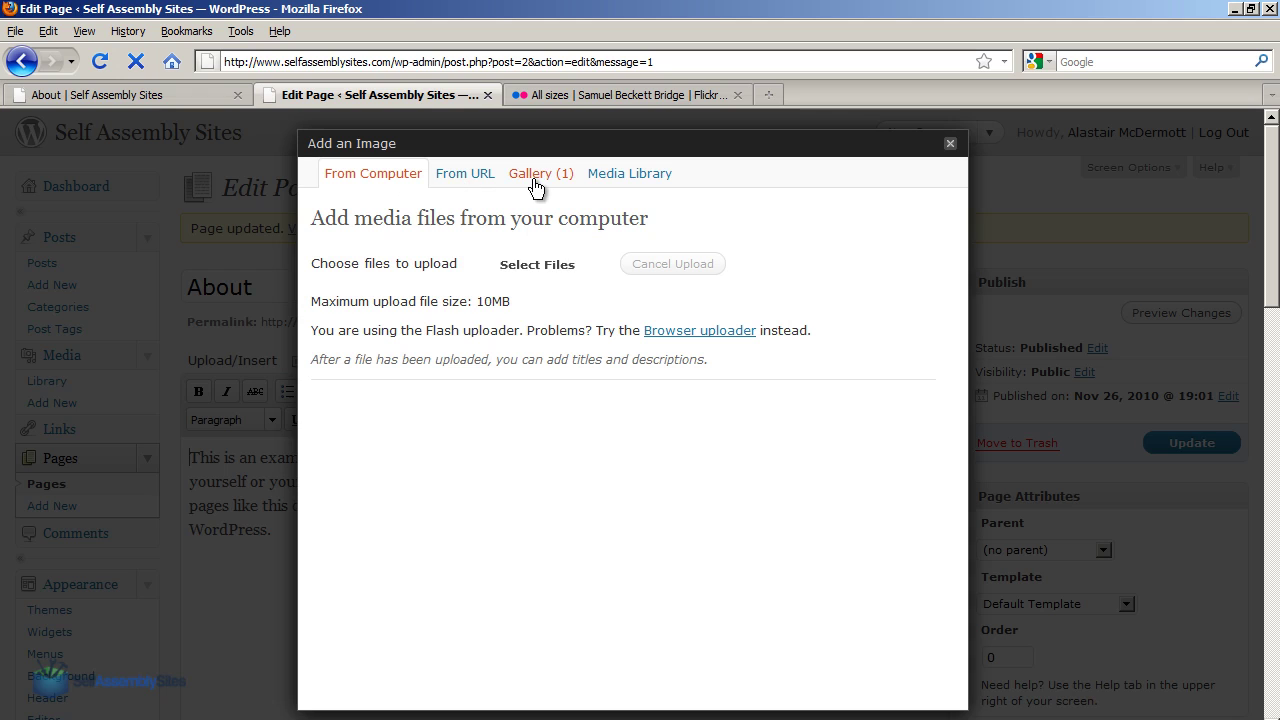
click(530, 178)
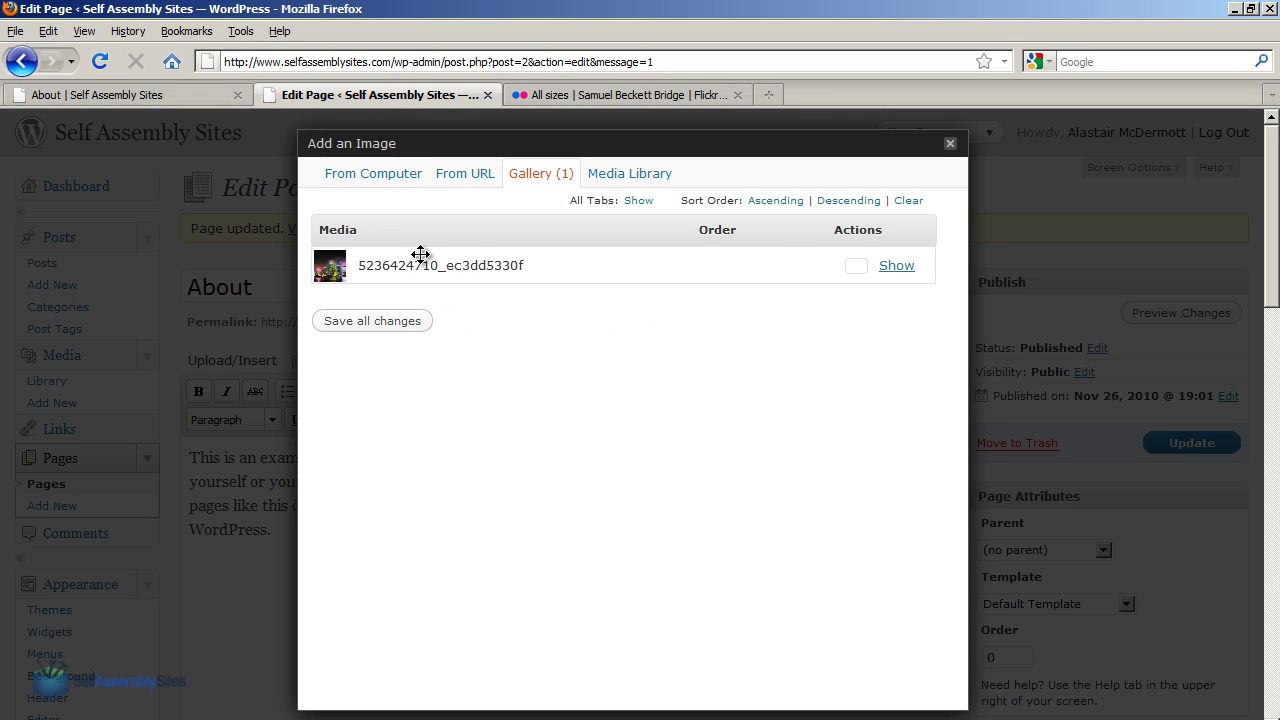
click(897, 267)
scroll(870, 450, down, 2)
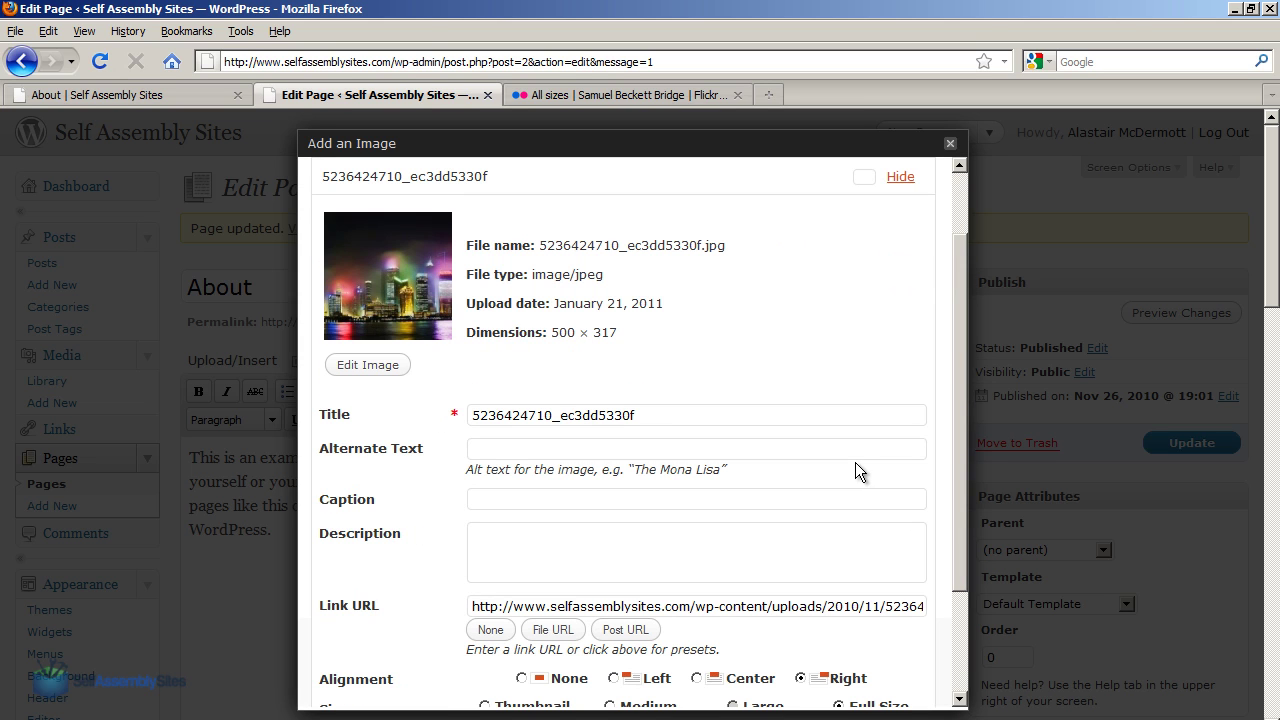
drag(960, 266, 960, 371)
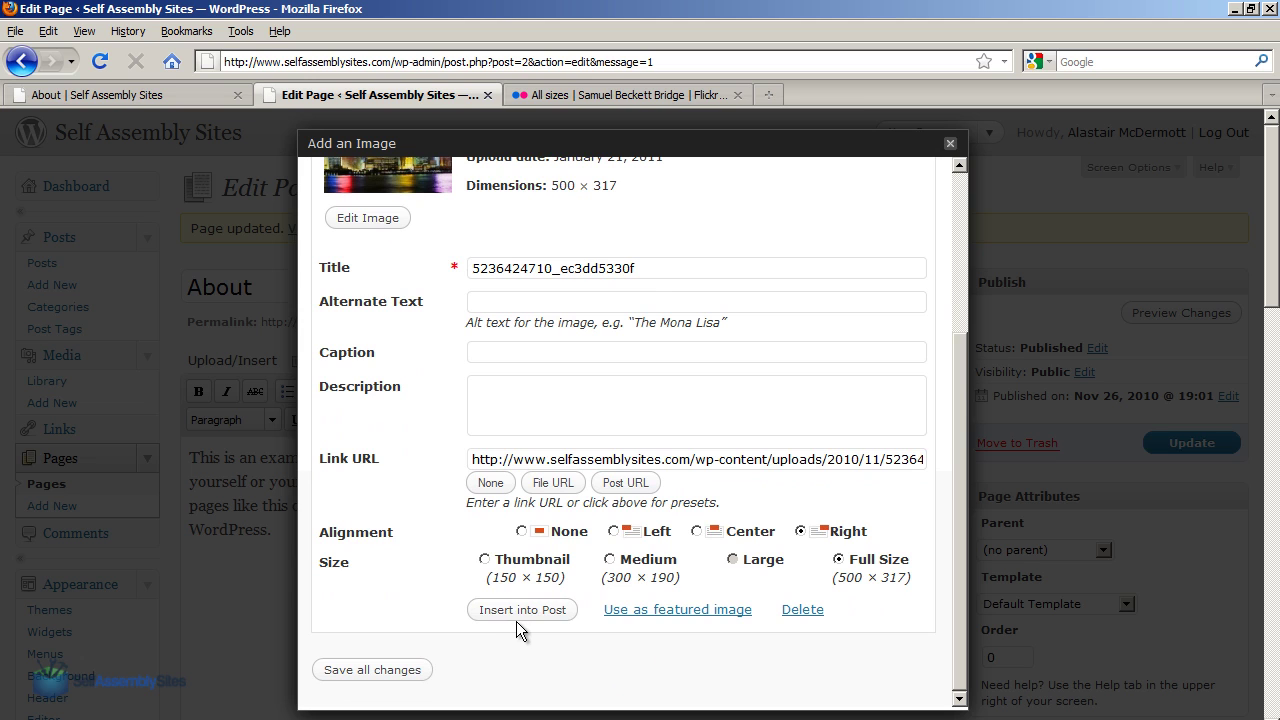
click(549, 615)
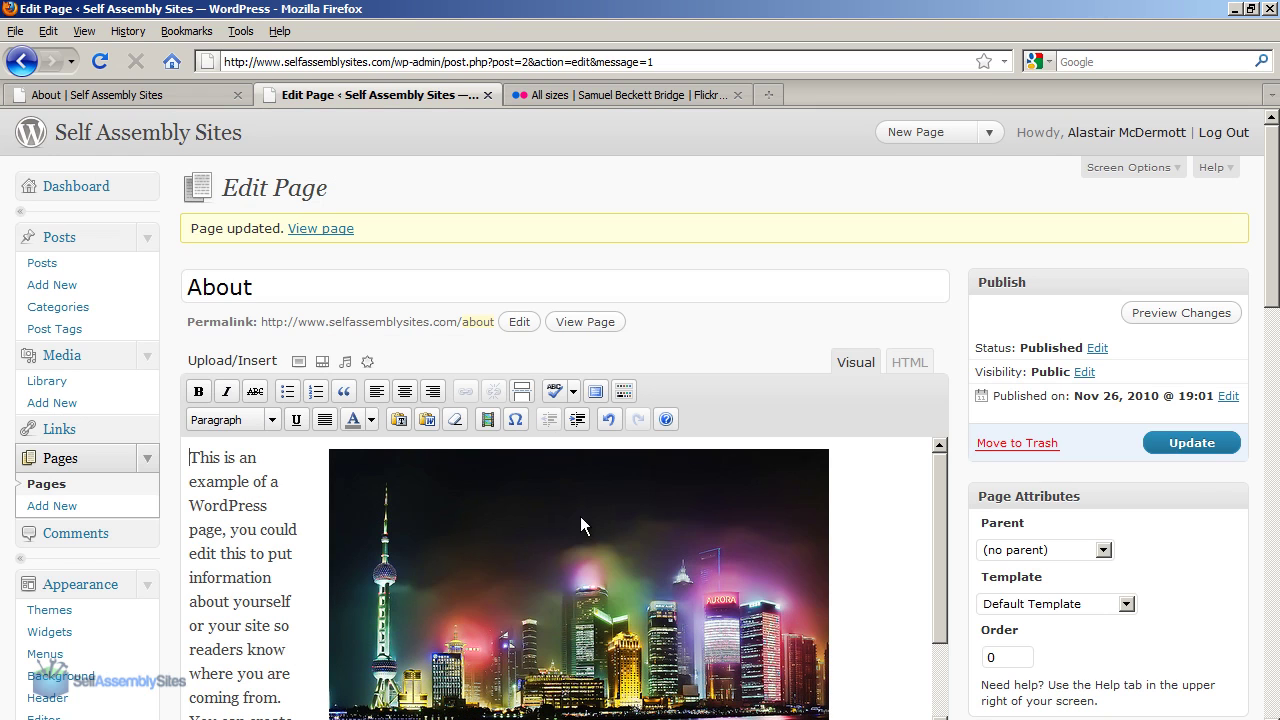
Update the About page and reload its live version to review the inserted image and text wrapping
click(1192, 444)
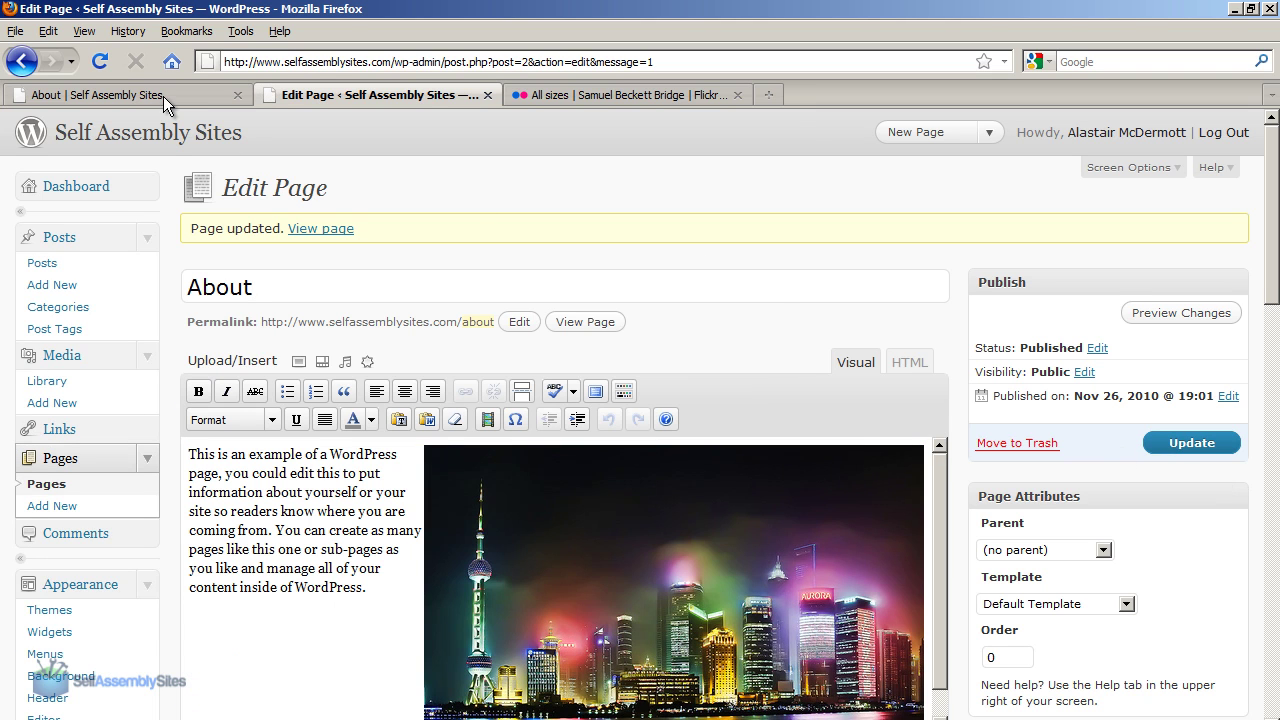
click(163, 96)
click(99, 62)
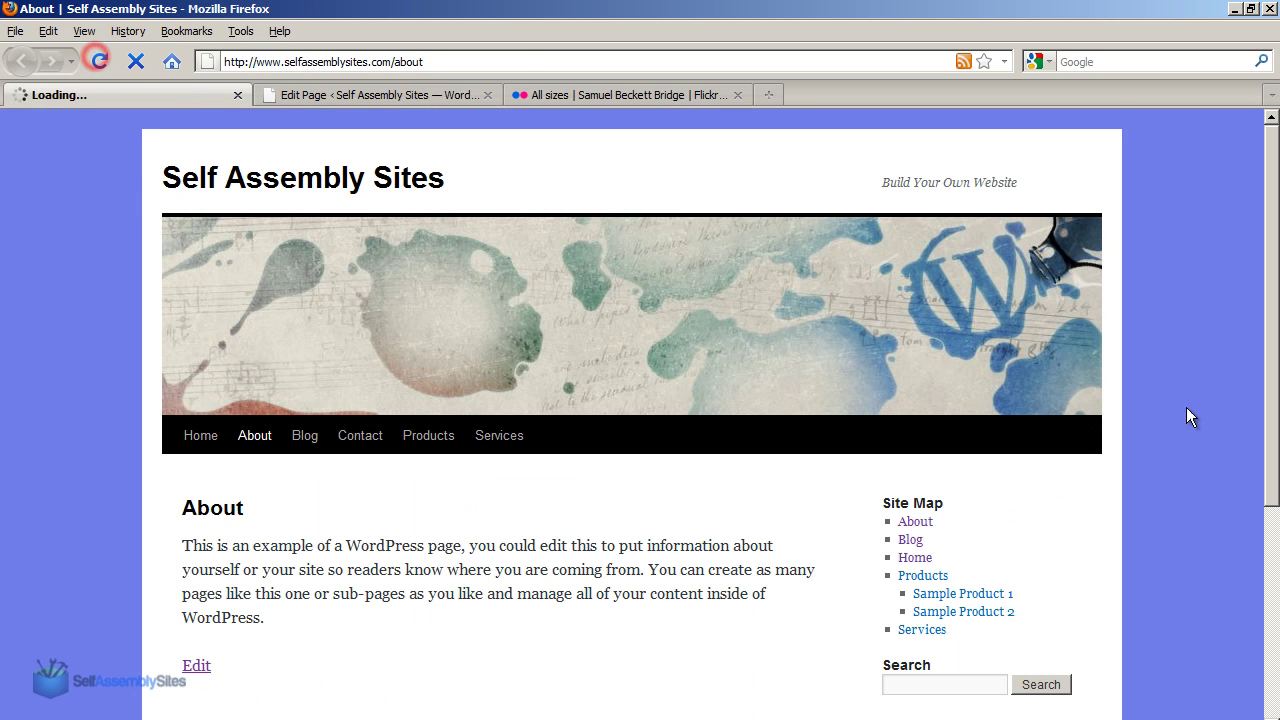
scroll(1186, 407, down, 6)
scroll(632, 387, up, 3)
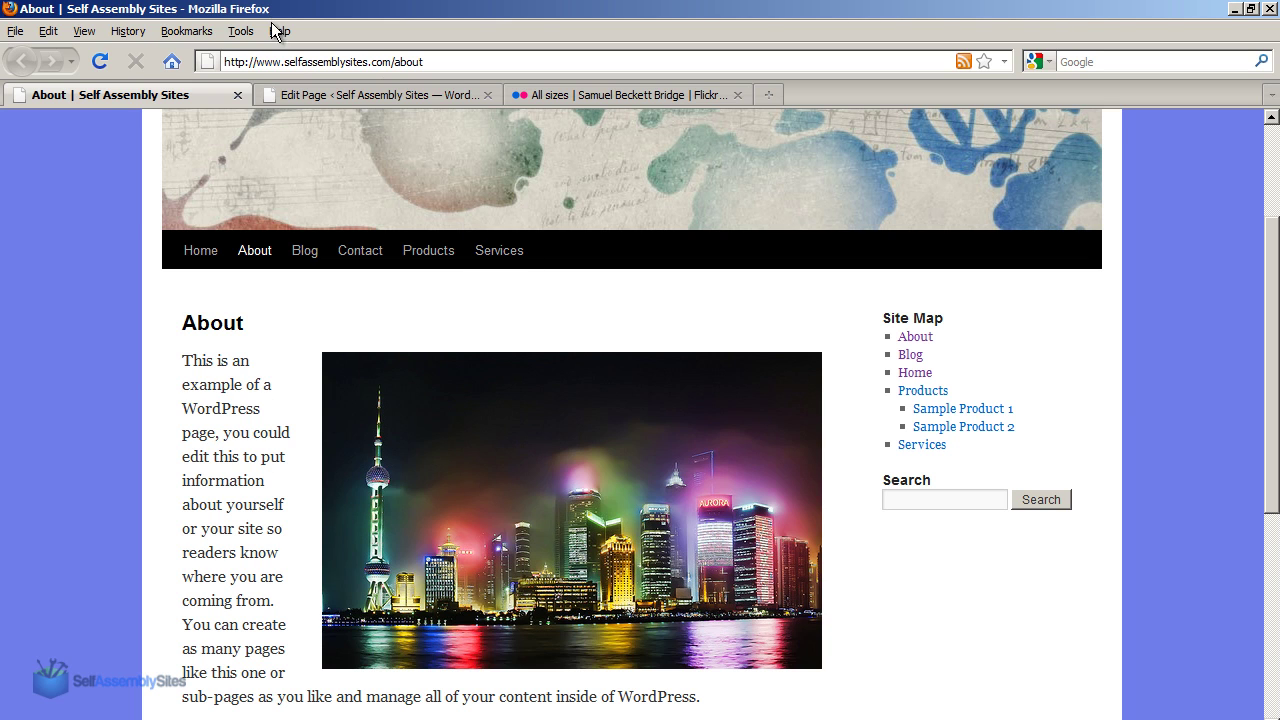
Open the settings of the skyline image in the About page editor and set its size to 60%
click(314, 94)
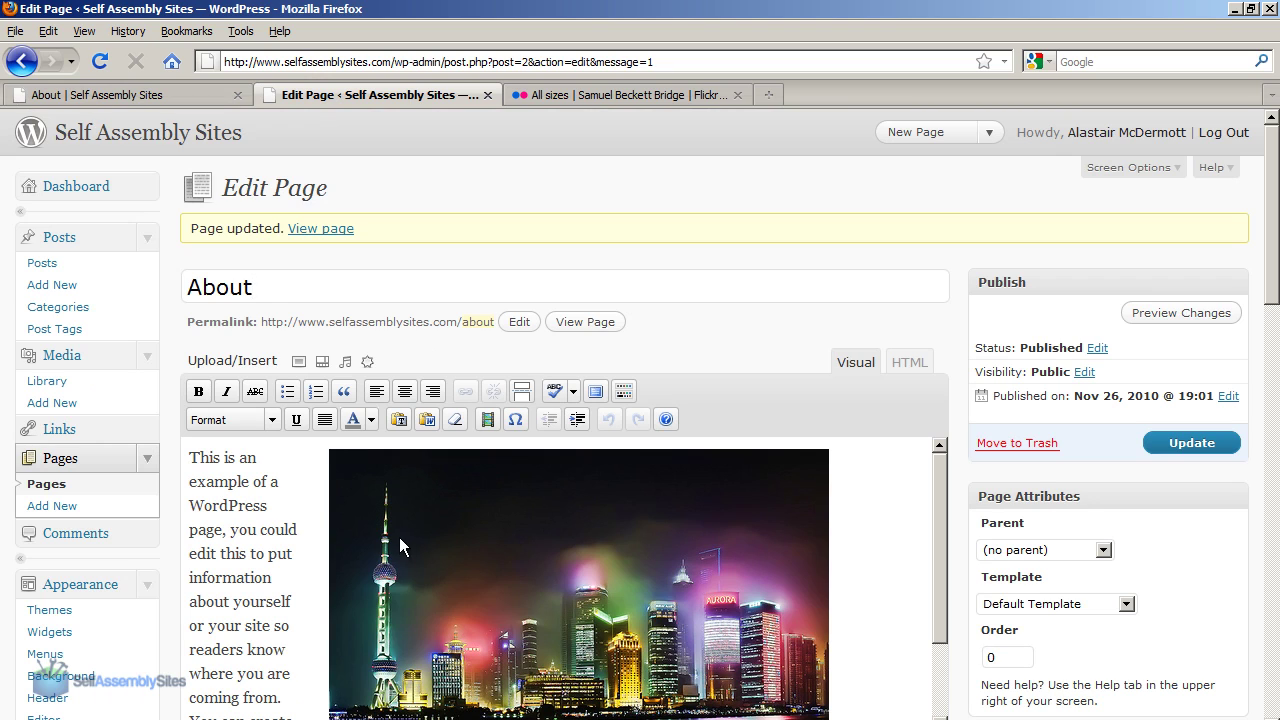
click(505, 545)
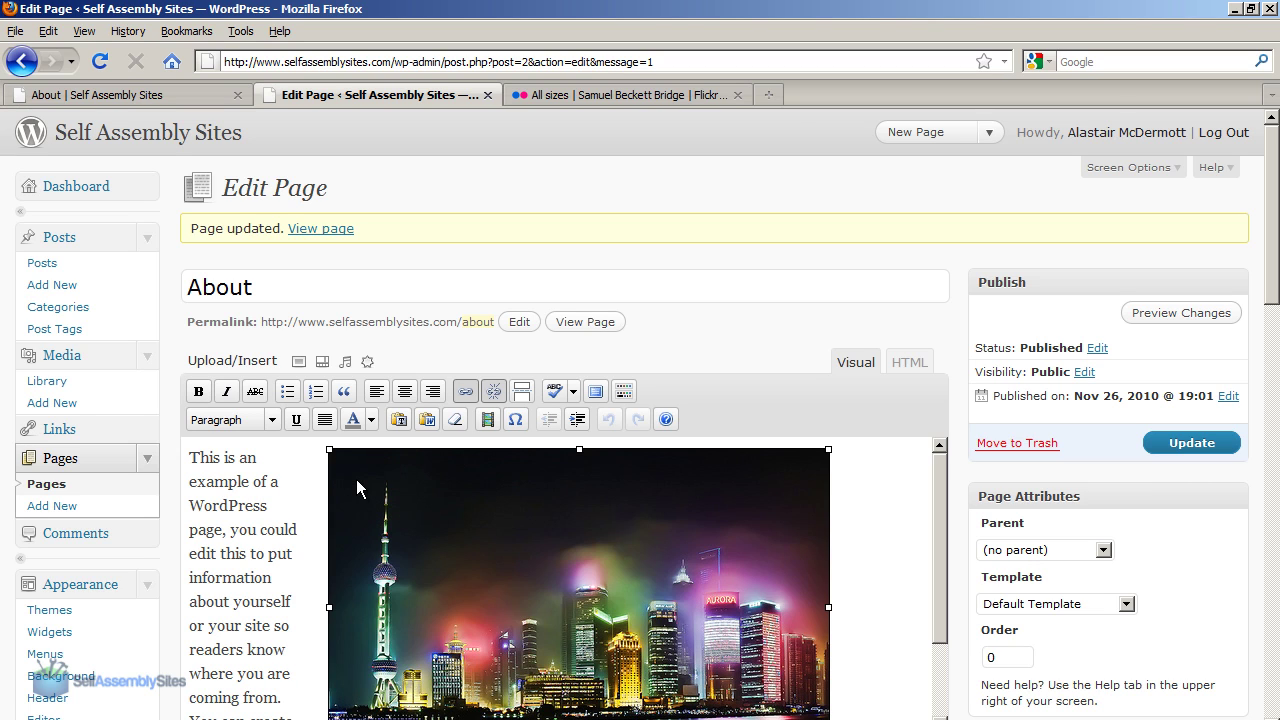
mouse_move(383, 485)
click(353, 475)
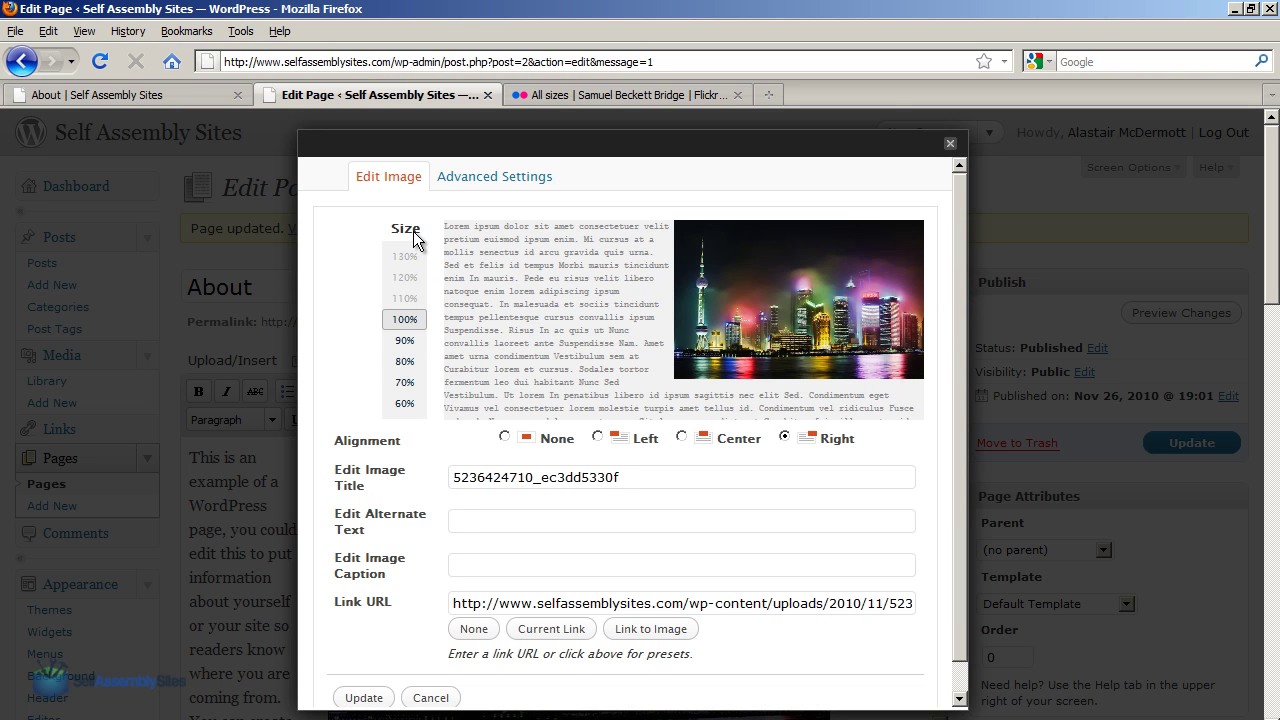
click(405, 404)
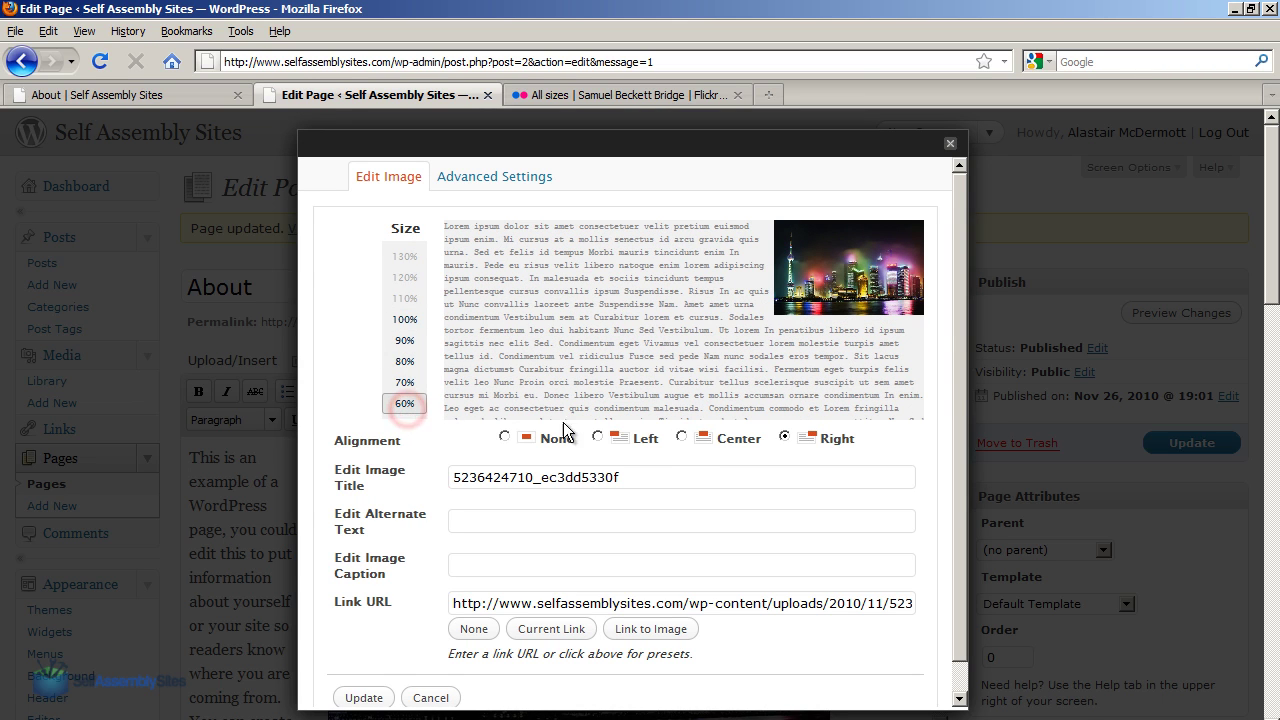
Set the image title to "Skyline at Night" and remove the image's link URL
drag(957, 304, 958, 354)
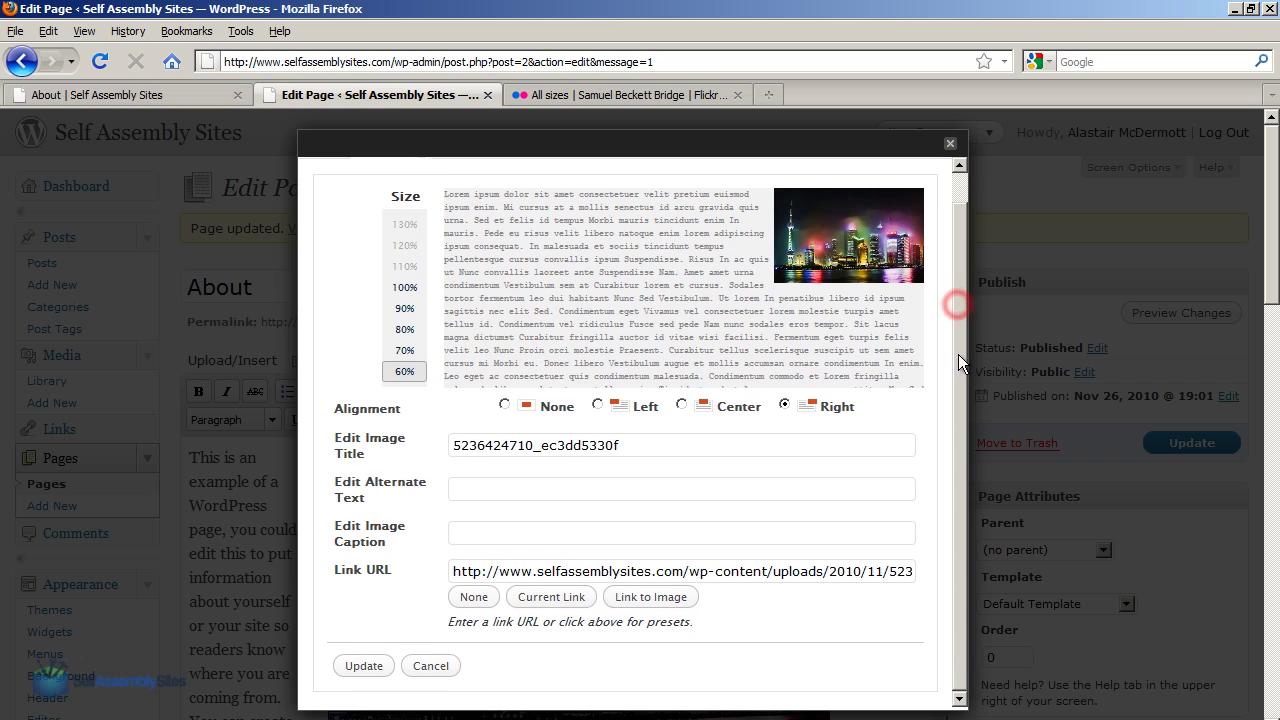
double_click(640, 444)
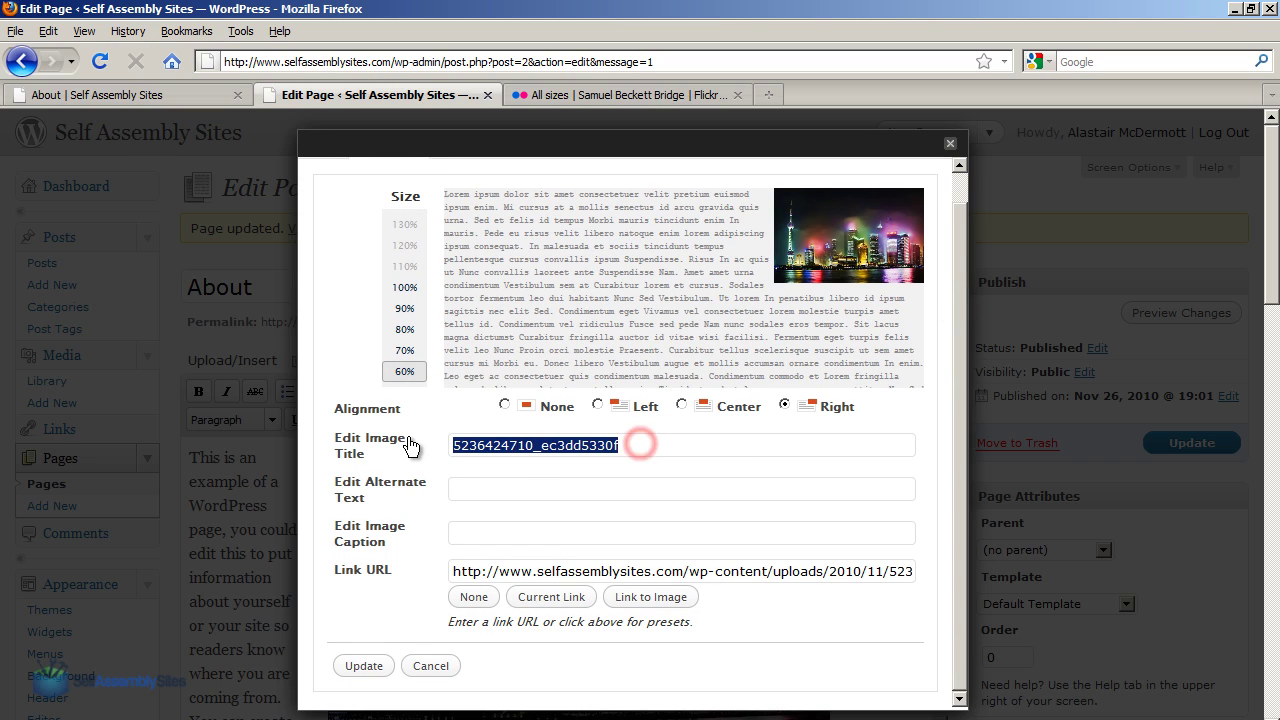
text(Sk)
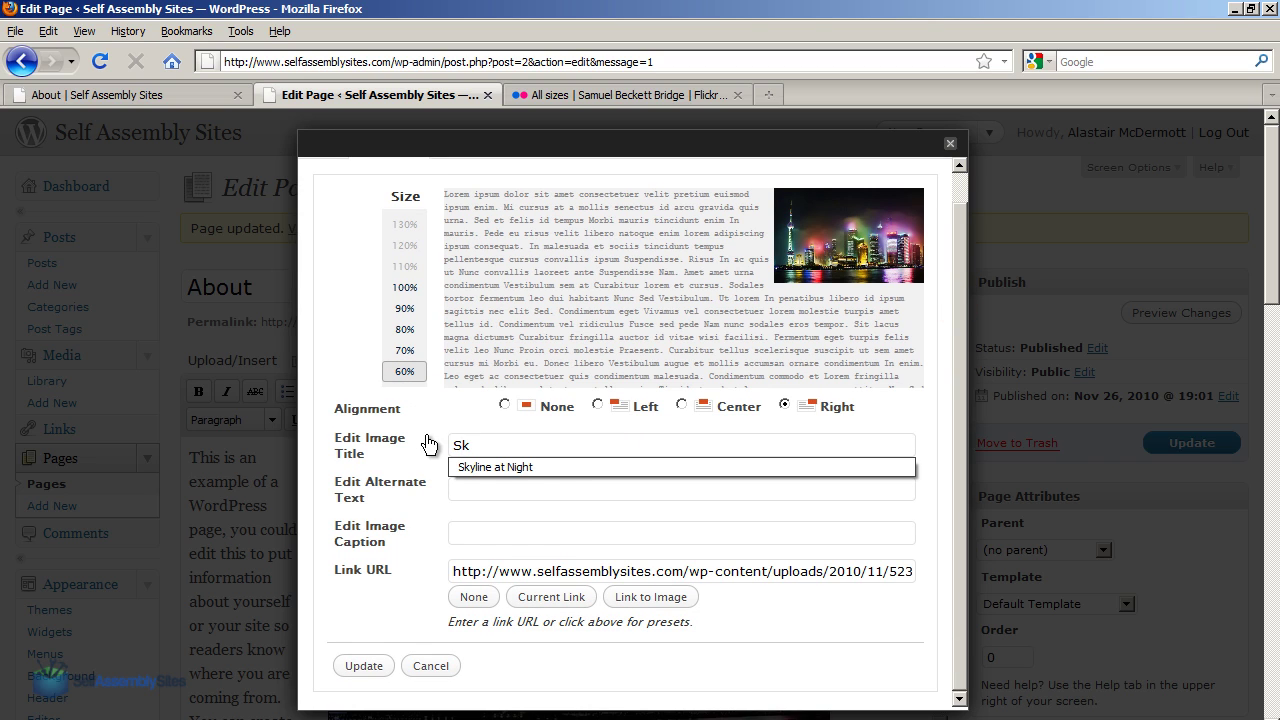
click(466, 467)
click(476, 490)
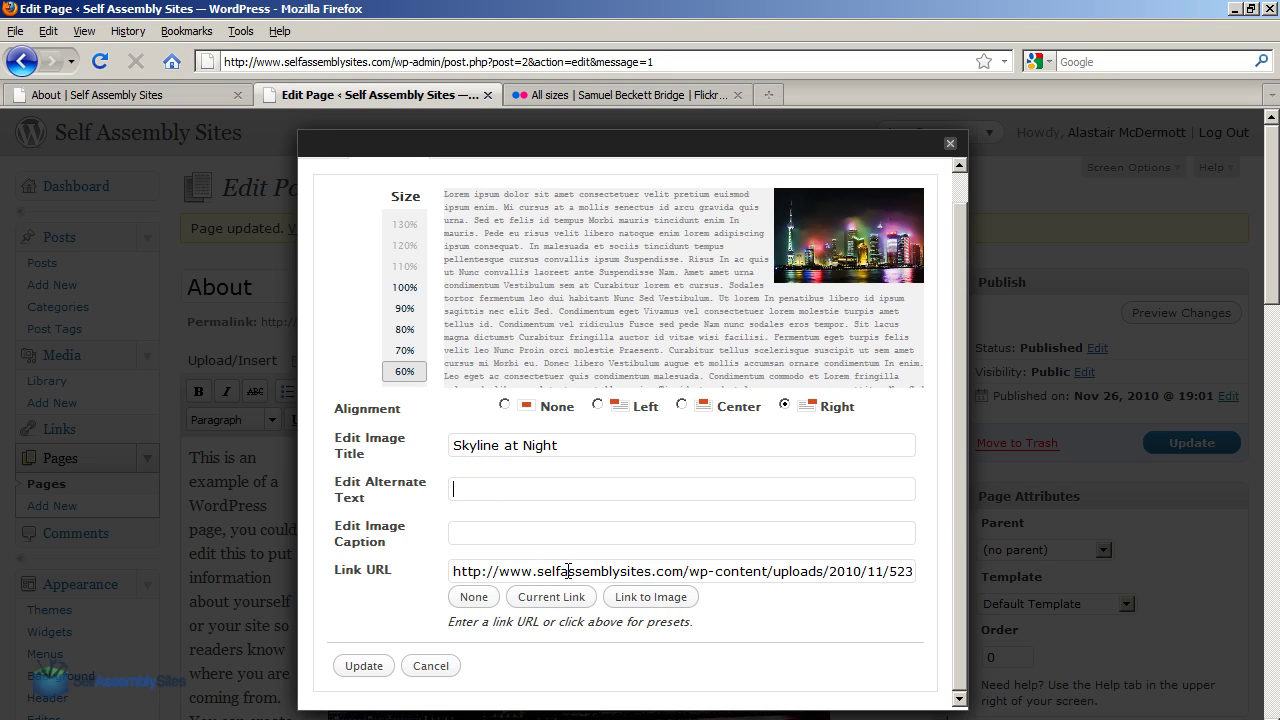
click(472, 598)
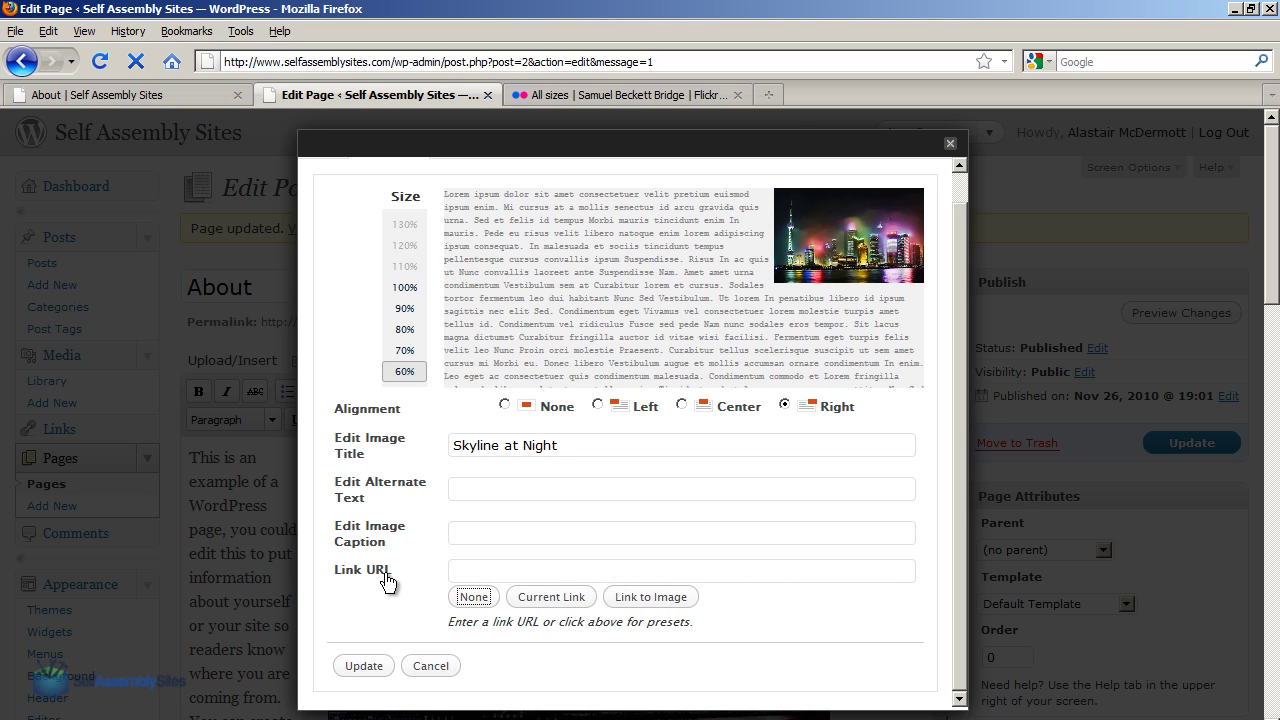
click(492, 570)
text(www)
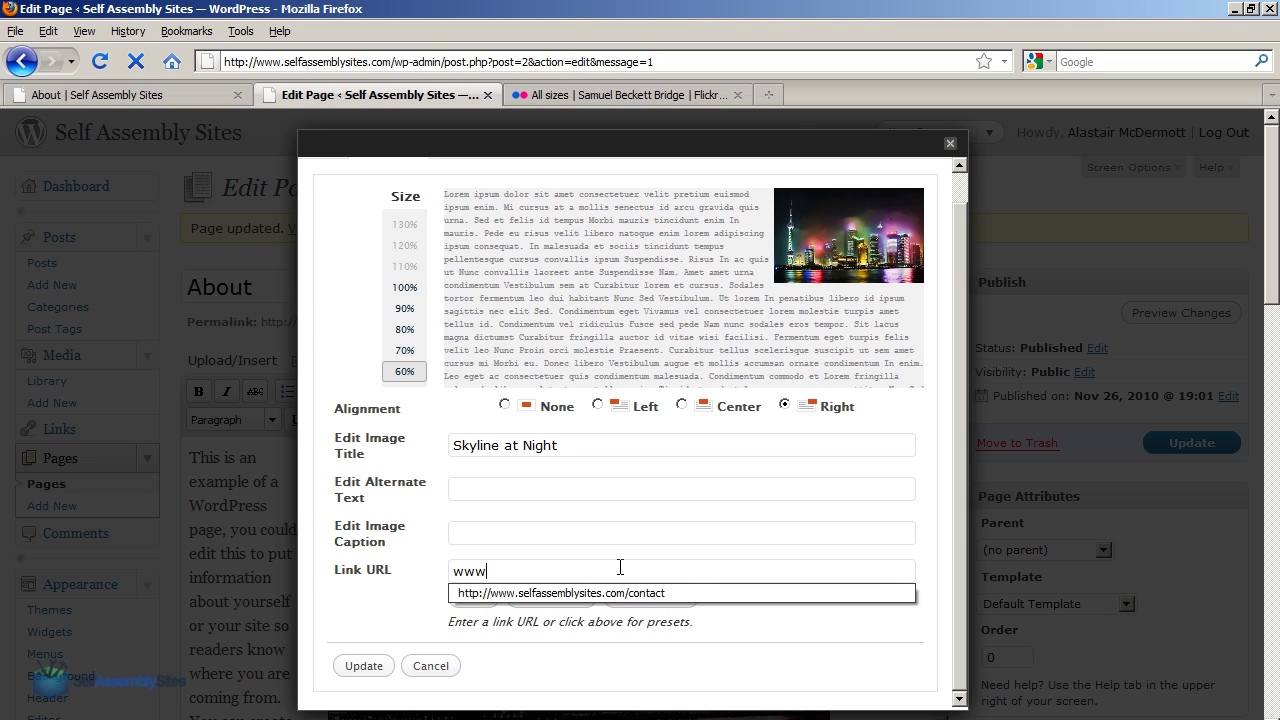
text(.yahoo.com)
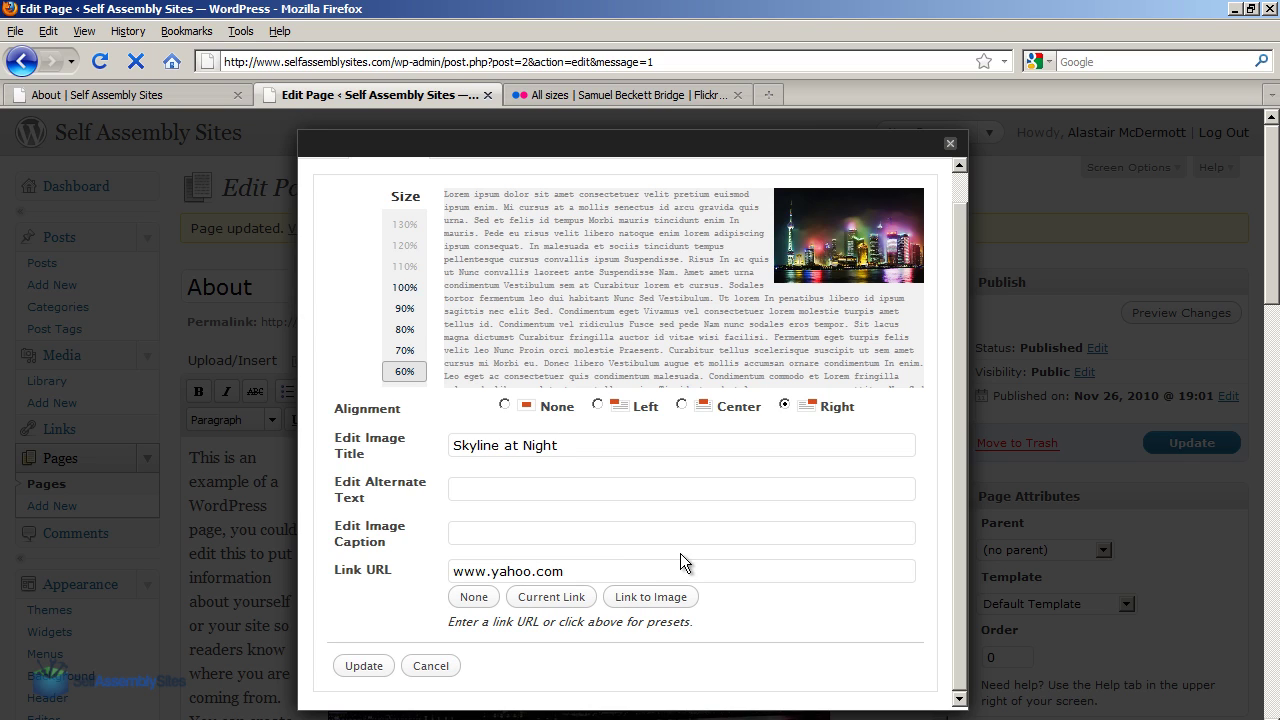
triple_click(648, 573)
click(474, 597)
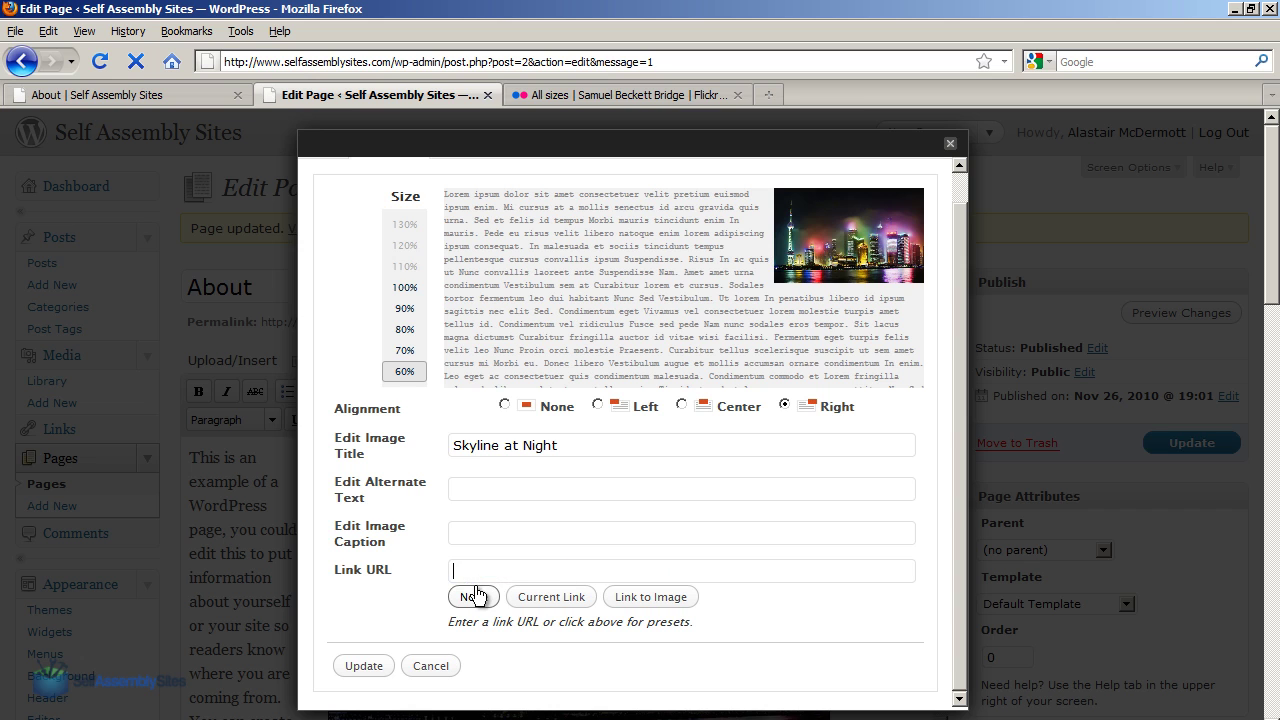
Apply the edited image settings and update the About page
click(350, 665)
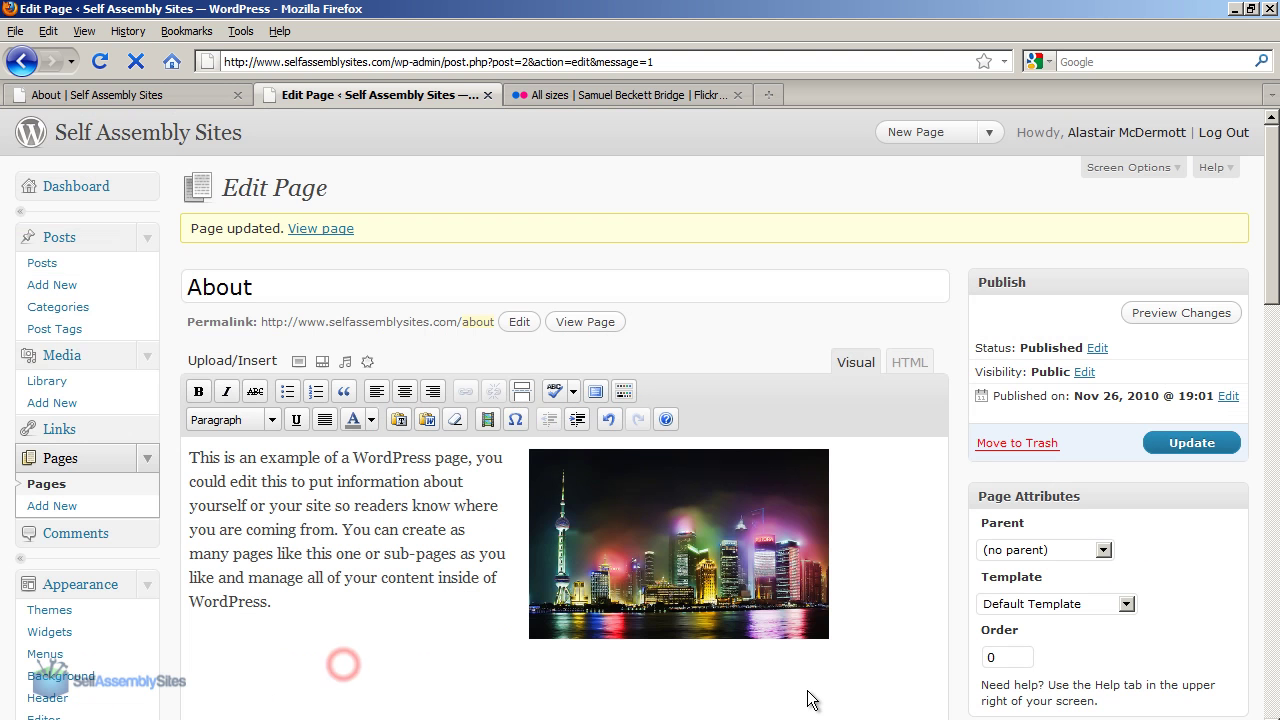
click(1196, 450)
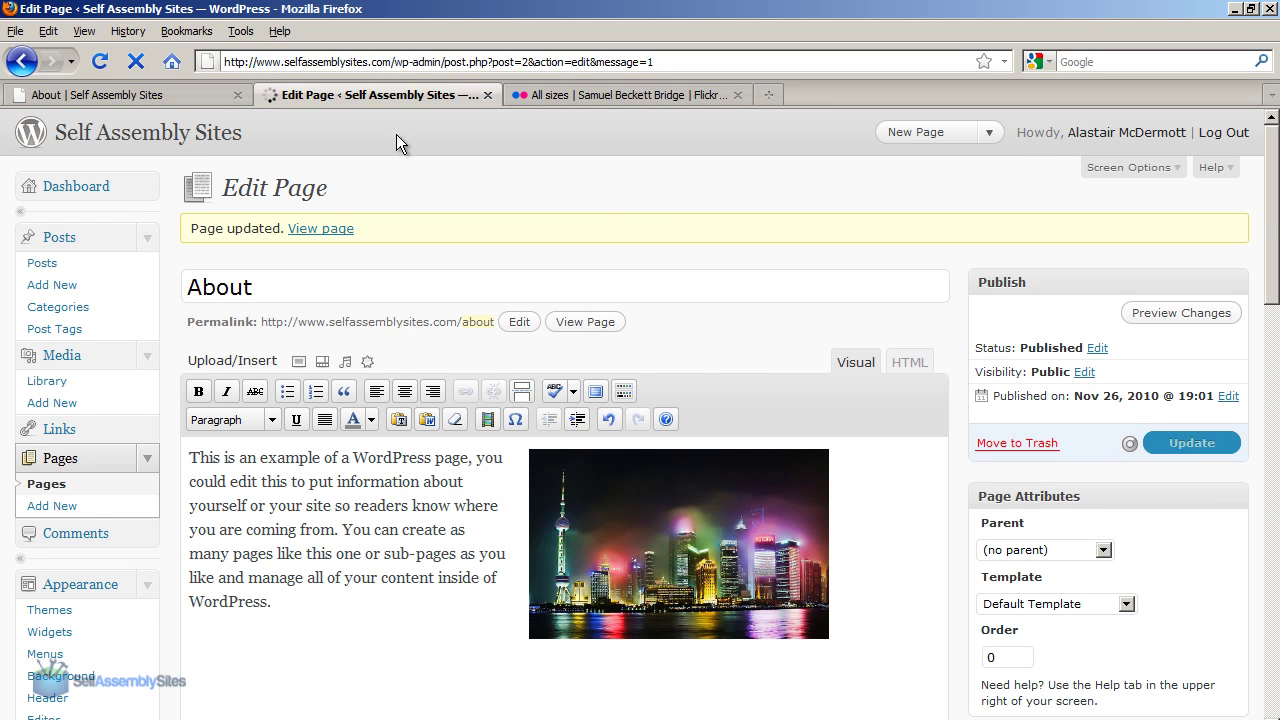
Reload the live About page to check the resized skyline image beside the text
click(179, 96)
click(99, 61)
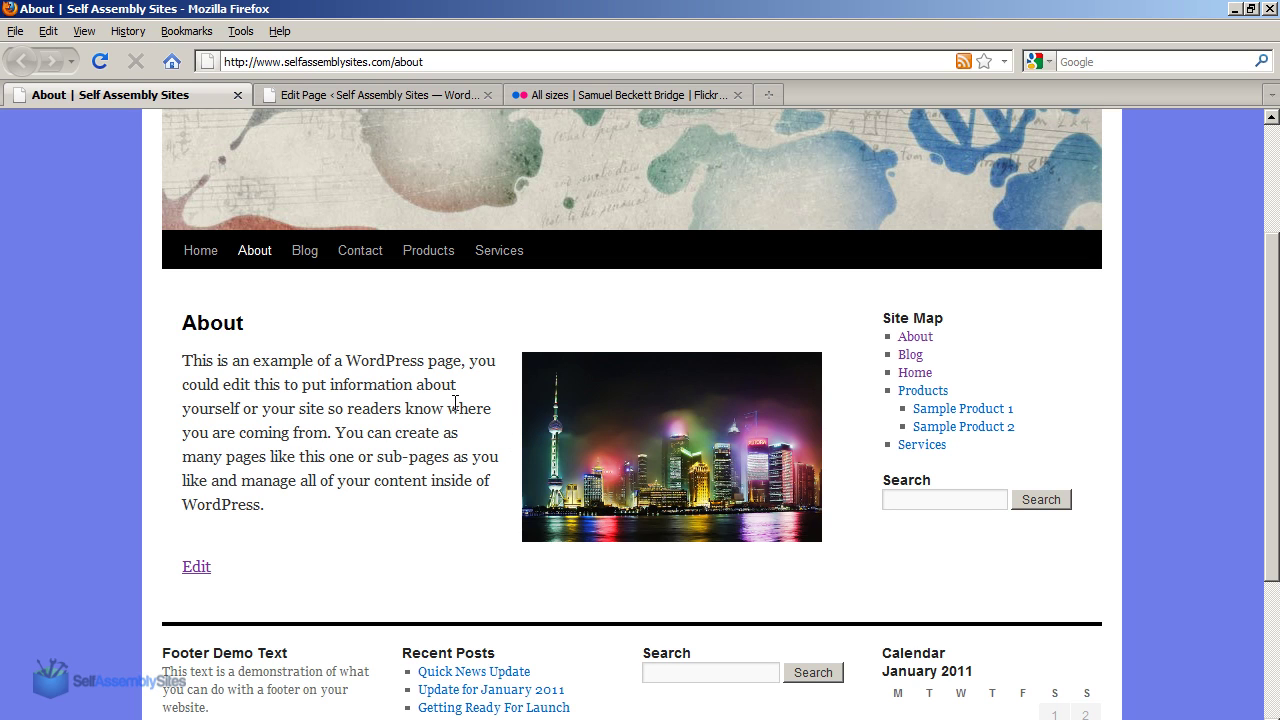
Delete the skyline image from the About page content and update the page
click(331, 96)
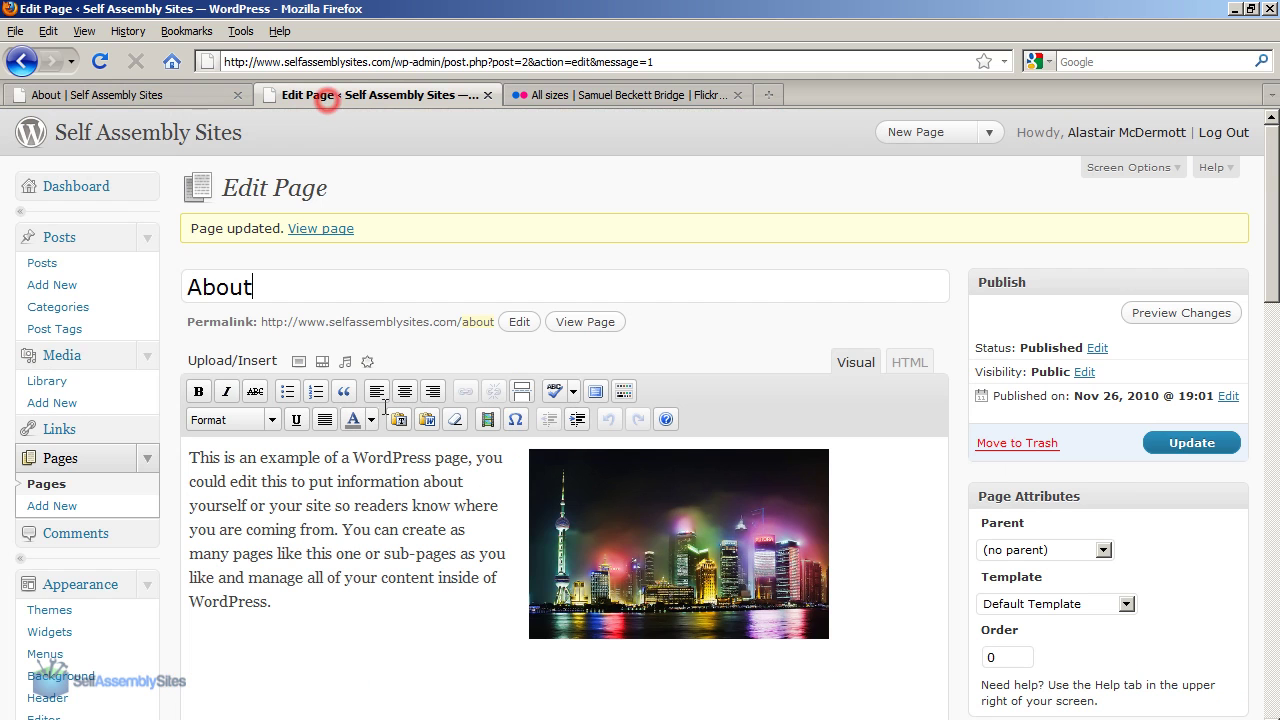
click(657, 497)
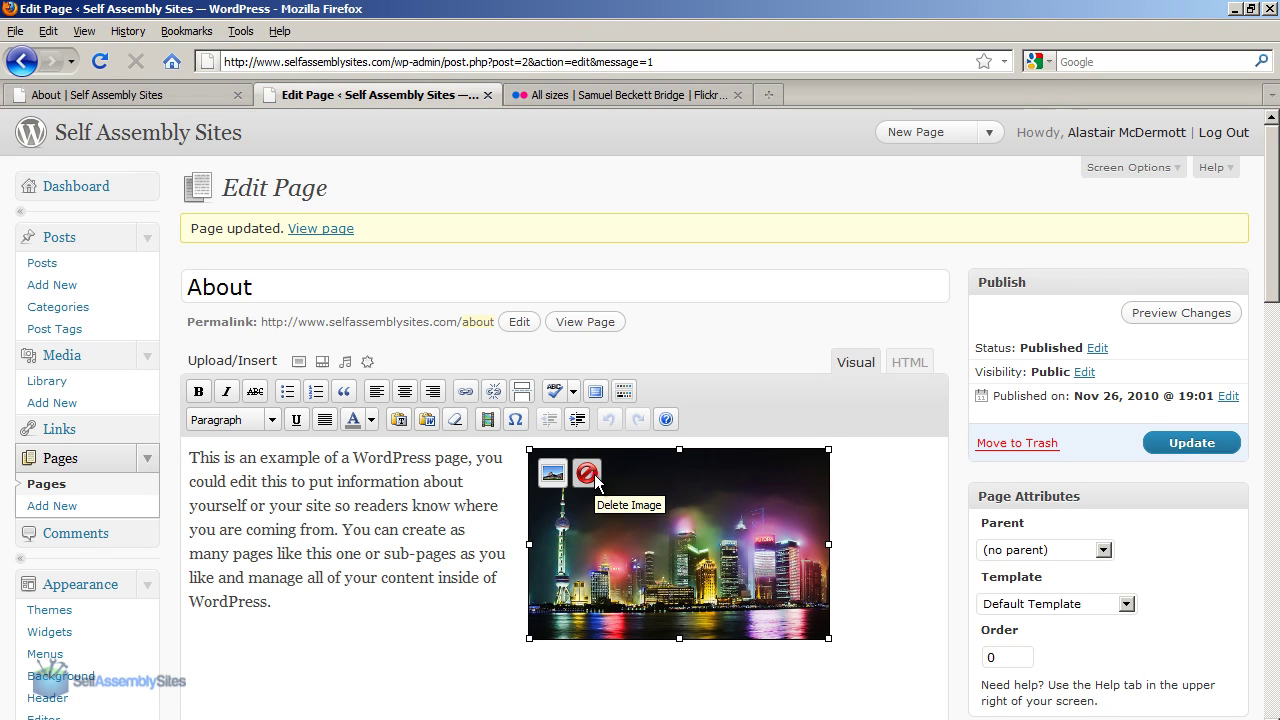
click(587, 474)
click(1191, 442)
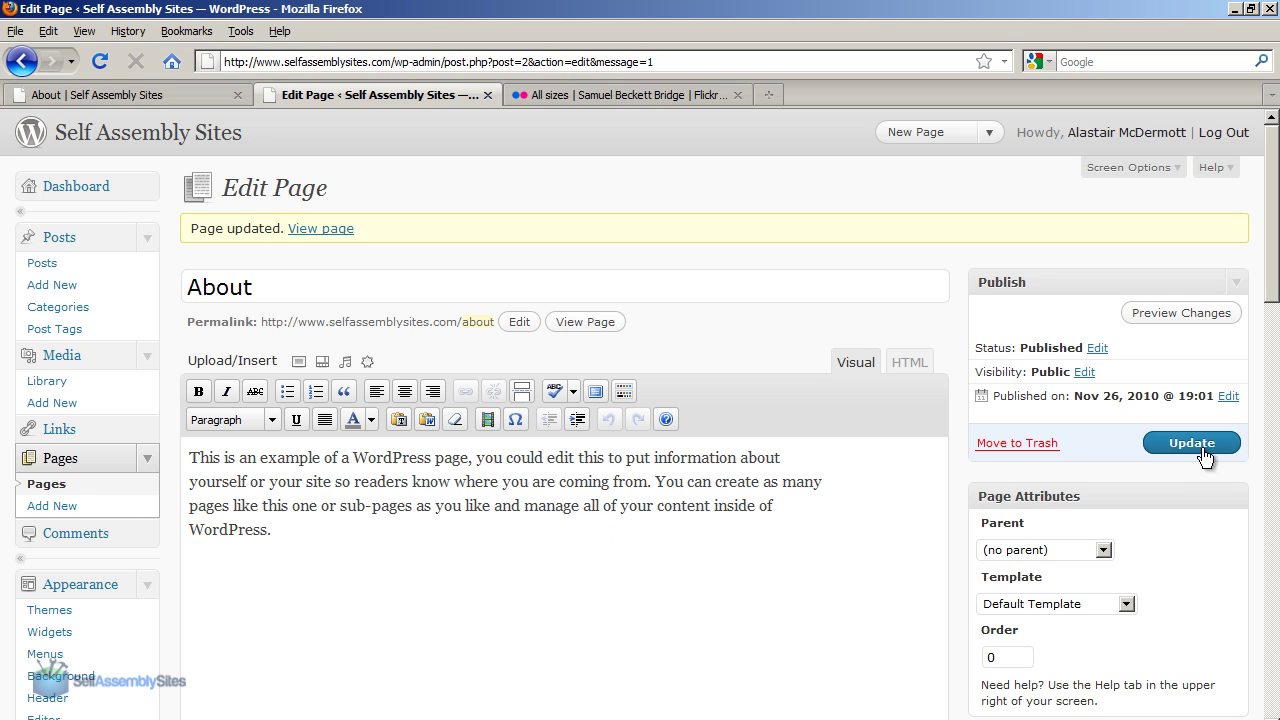
Reload the live About page to check the image removal and return to the page editor
click(130, 95)
click(98, 62)
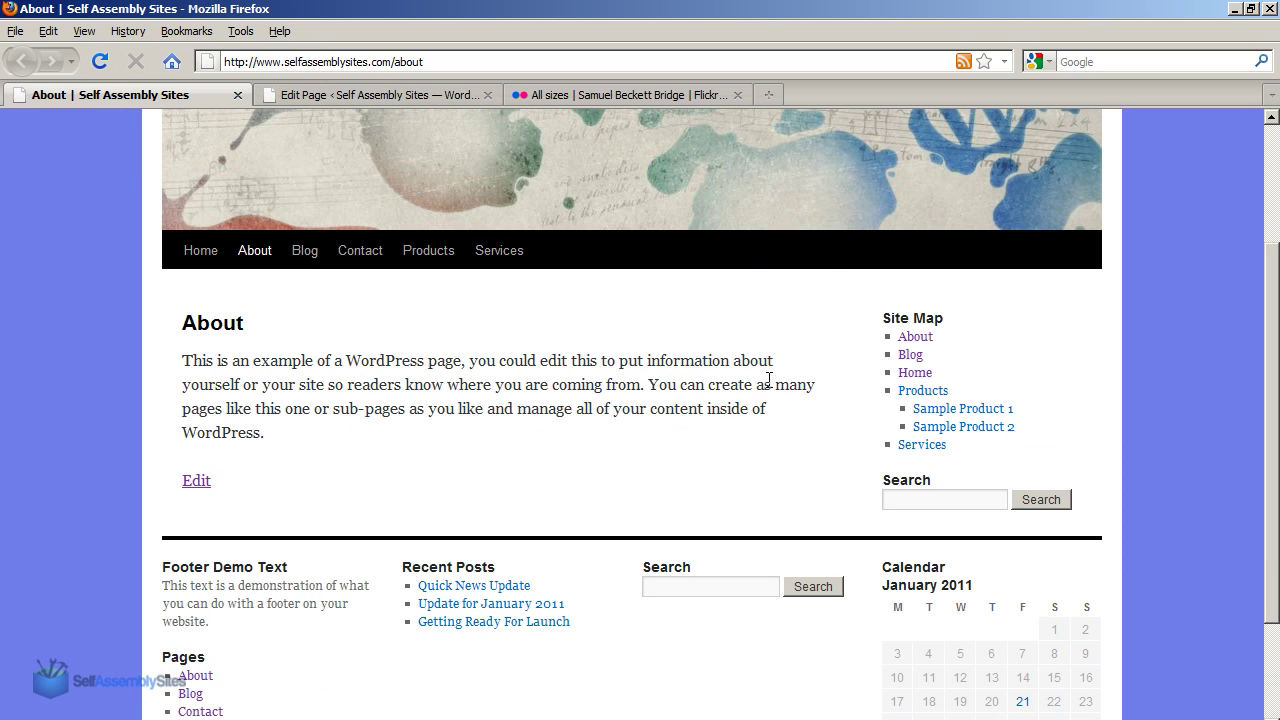
click(318, 94)
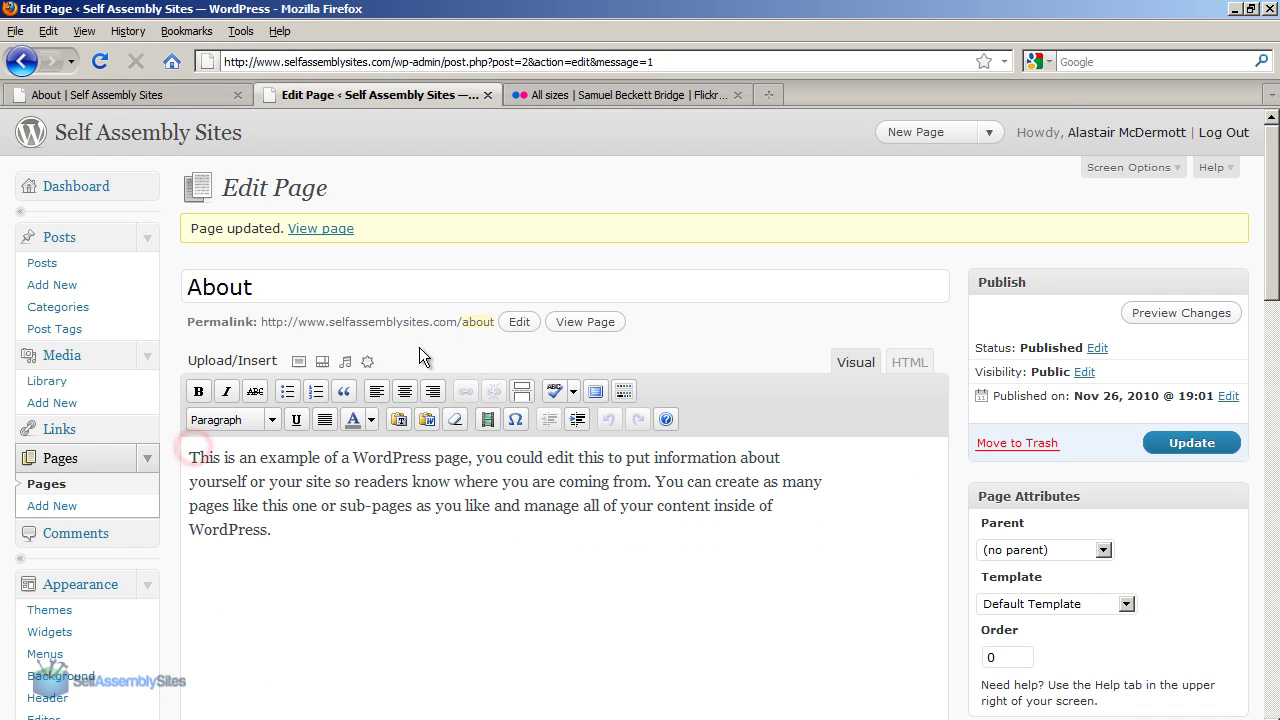
Save the large Samuel Beckett Bridge photo from the Flickr page to the computer and dismiss the download list
click(587, 102)
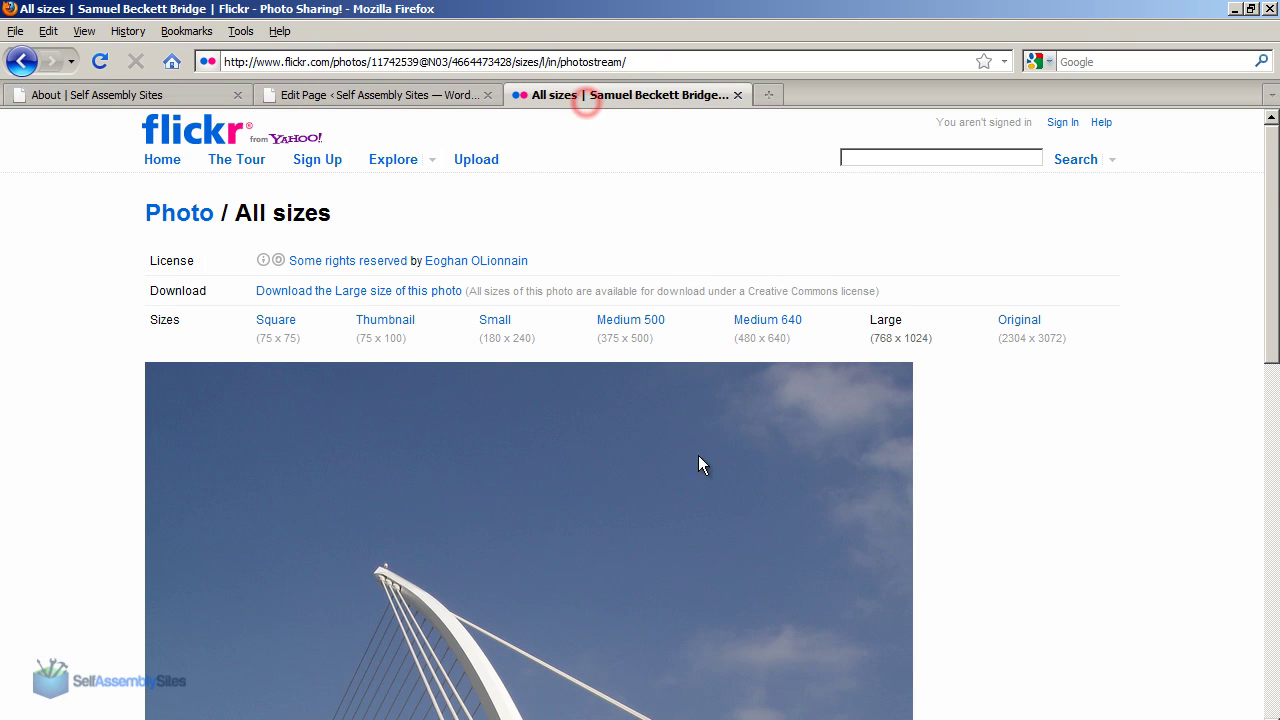
drag(1270, 165, 1250, 352)
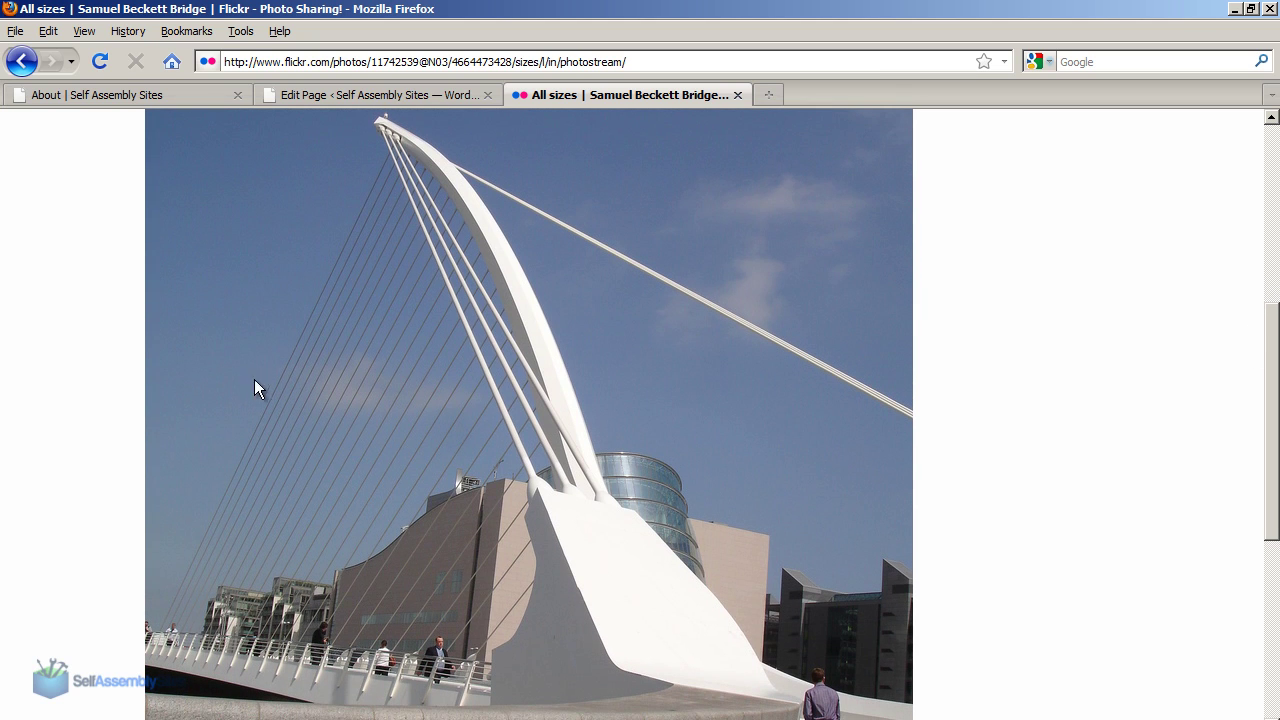
right_click(551, 263)
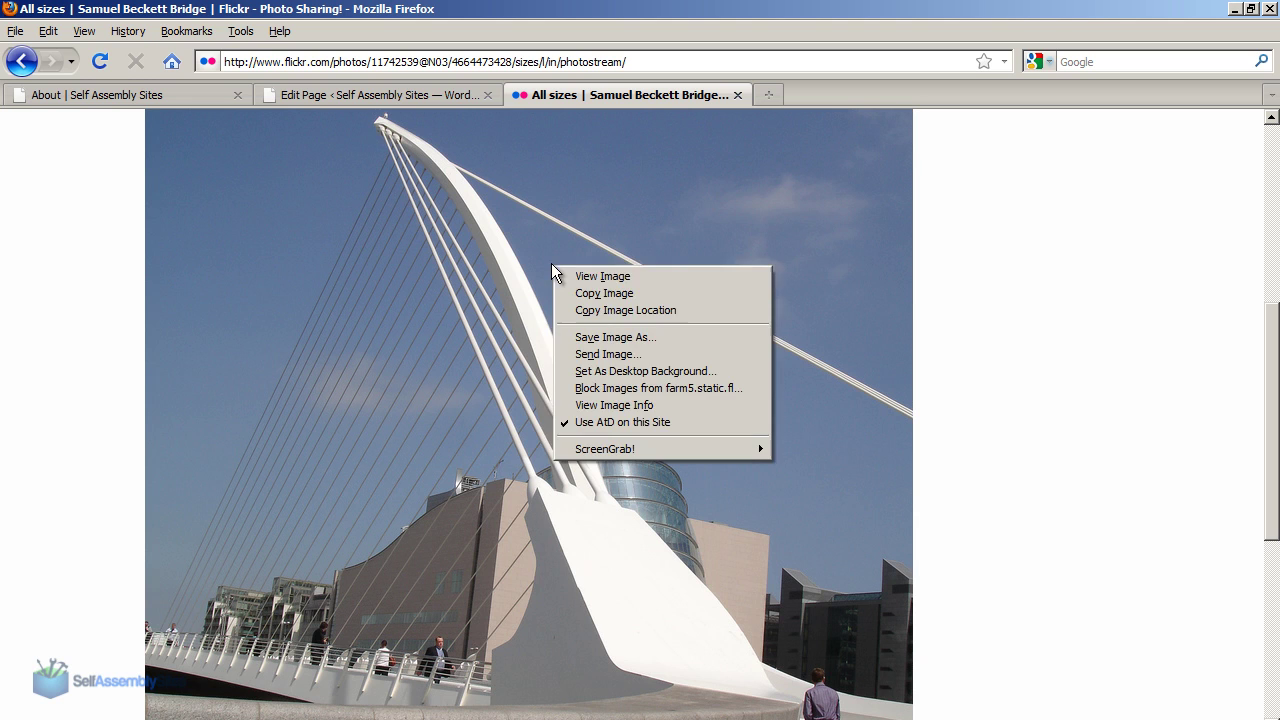
click(622, 335)
click(476, 466)
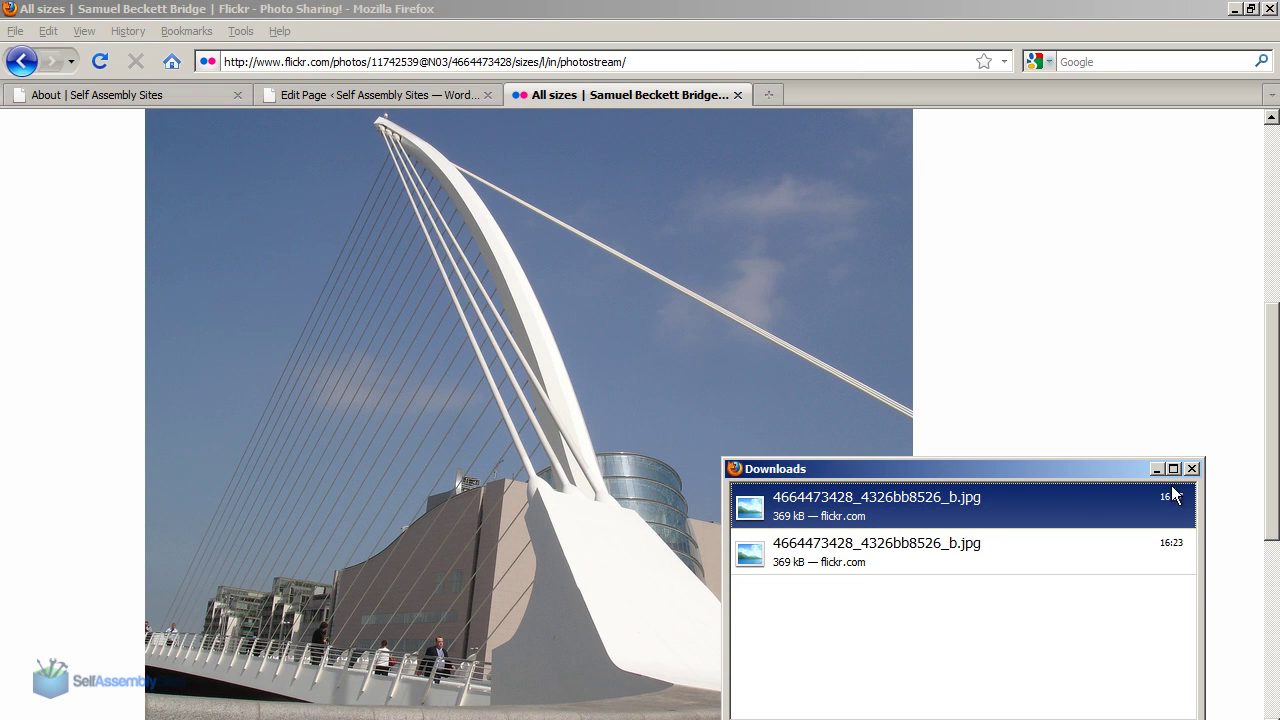
click(1191, 468)
click(300, 95)
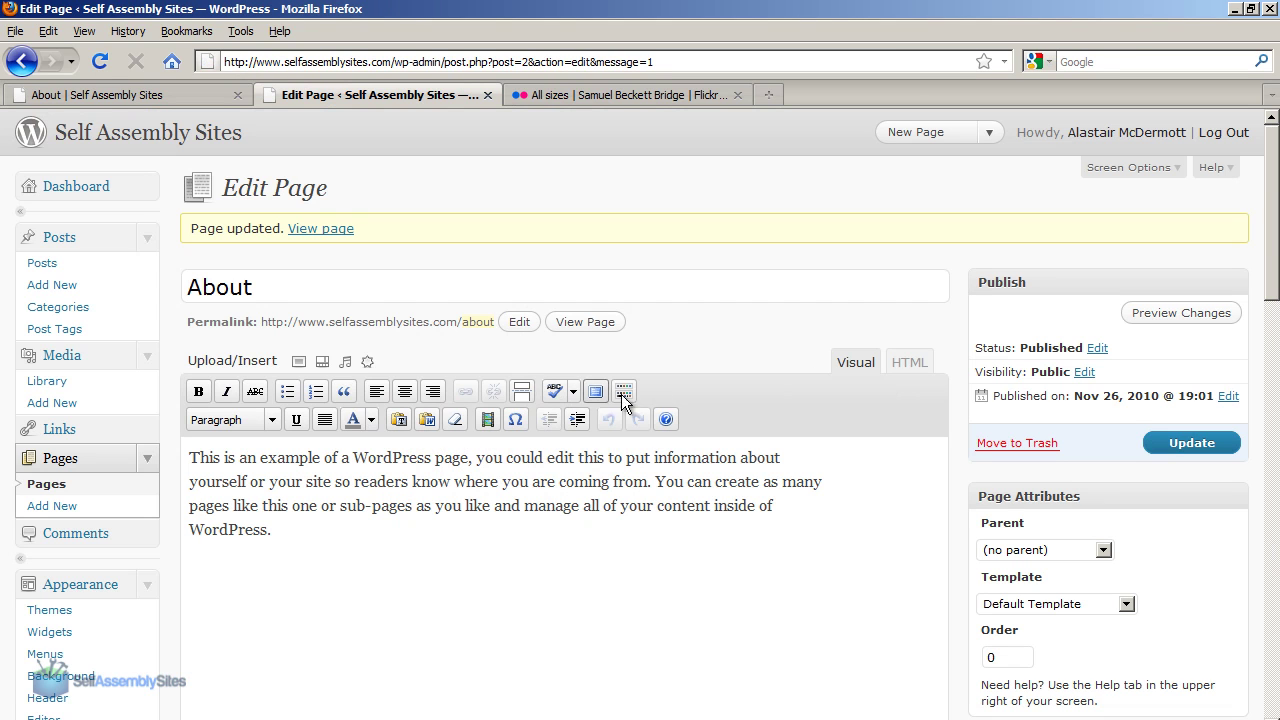
click(298, 366)
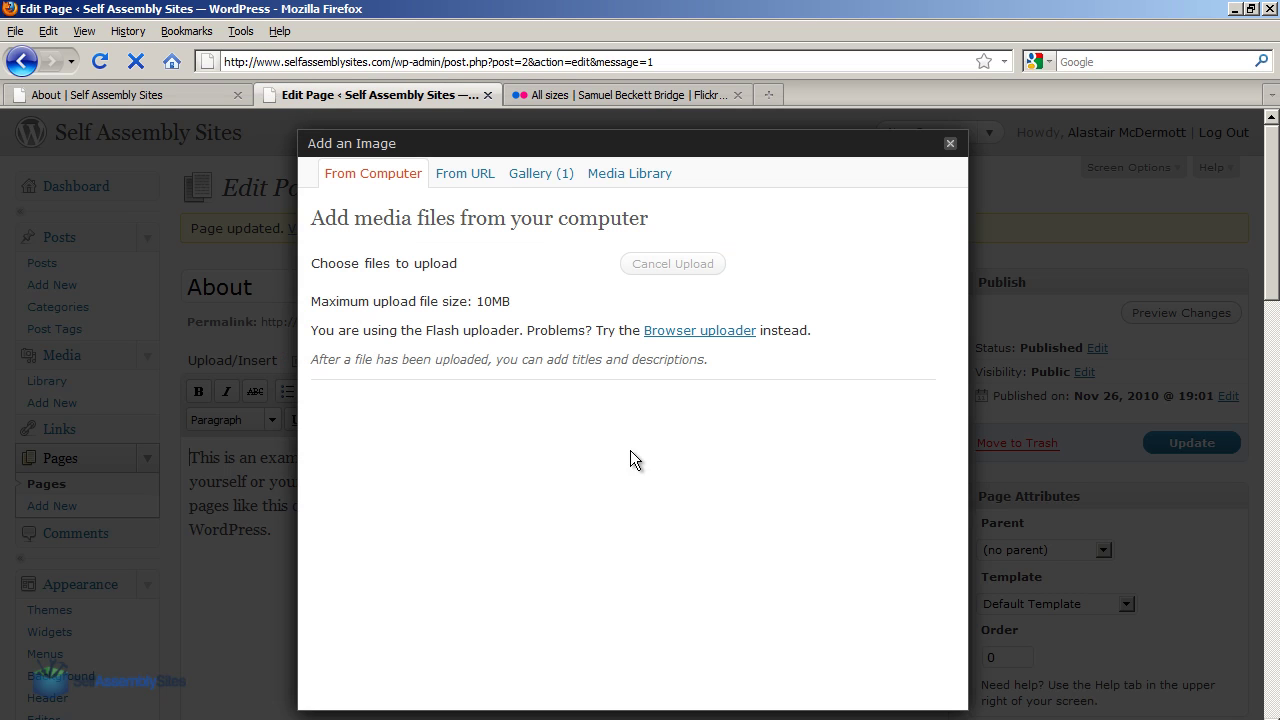
click(527, 272)
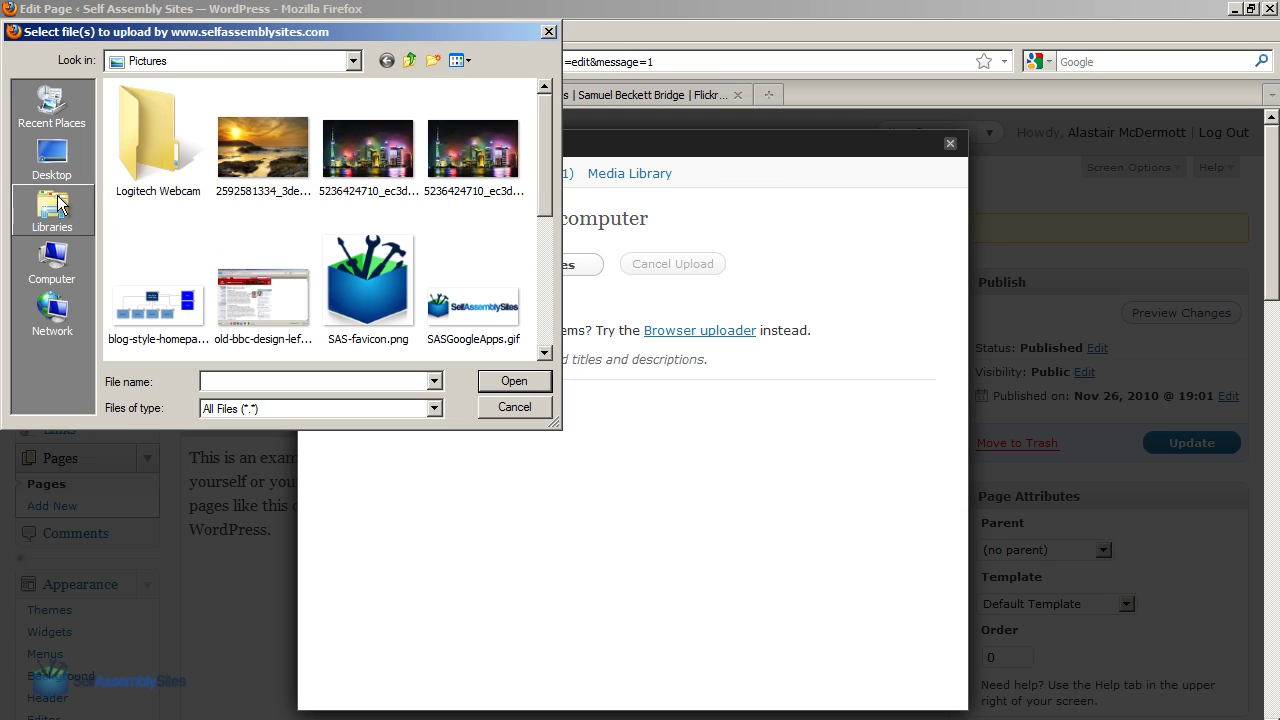
click(62, 206)
click(73, 272)
double_click(160, 154)
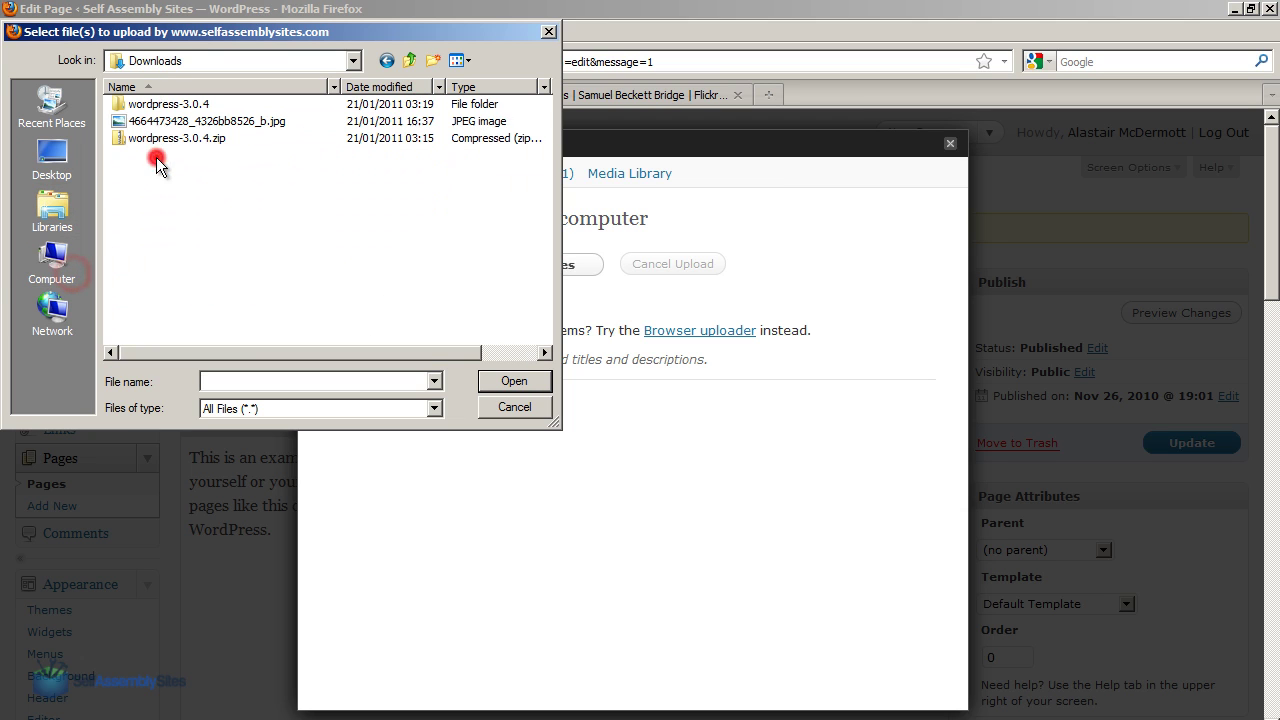
click(238, 121)
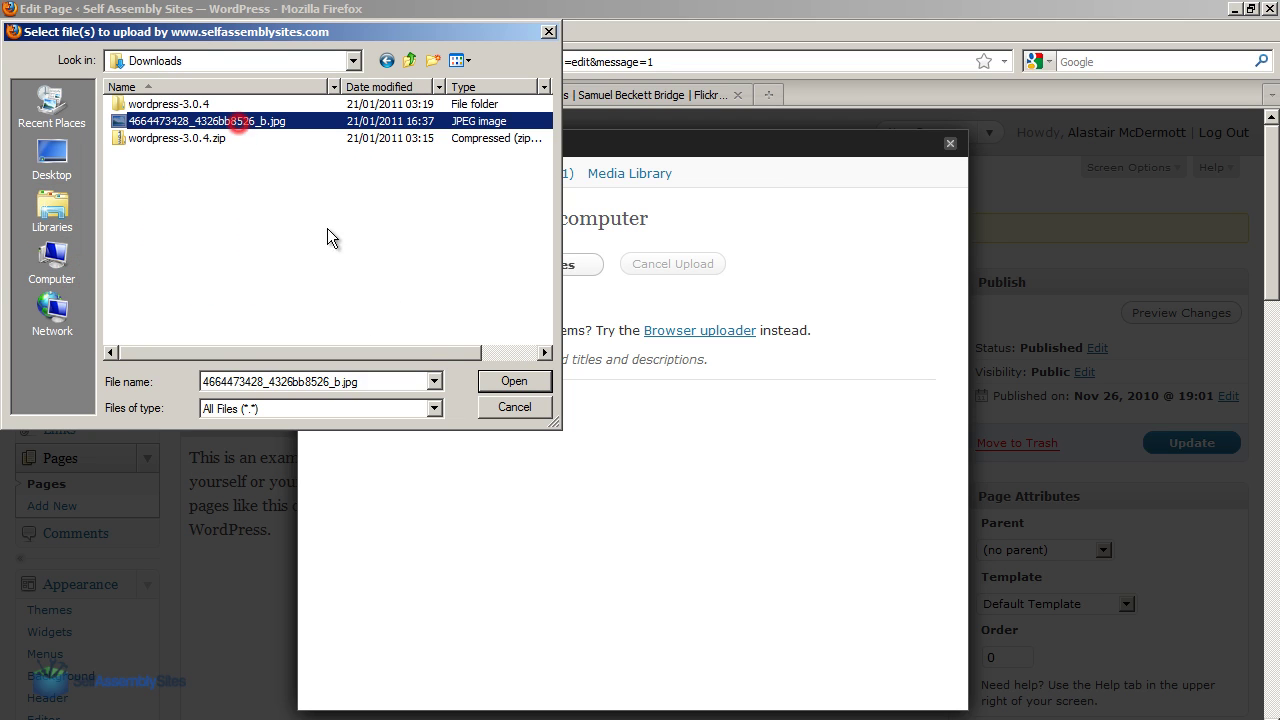
click(484, 381)
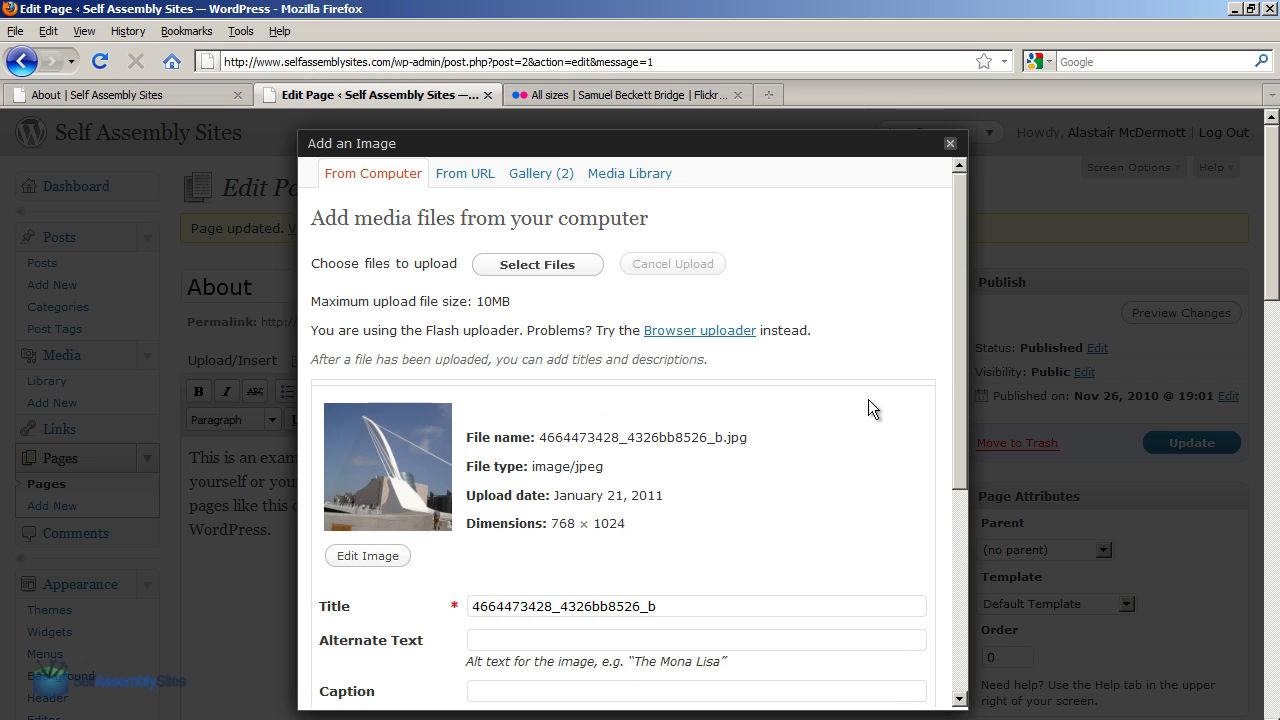
Open the uploaded bridge photo for image editing
drag(963, 266, 929, 297)
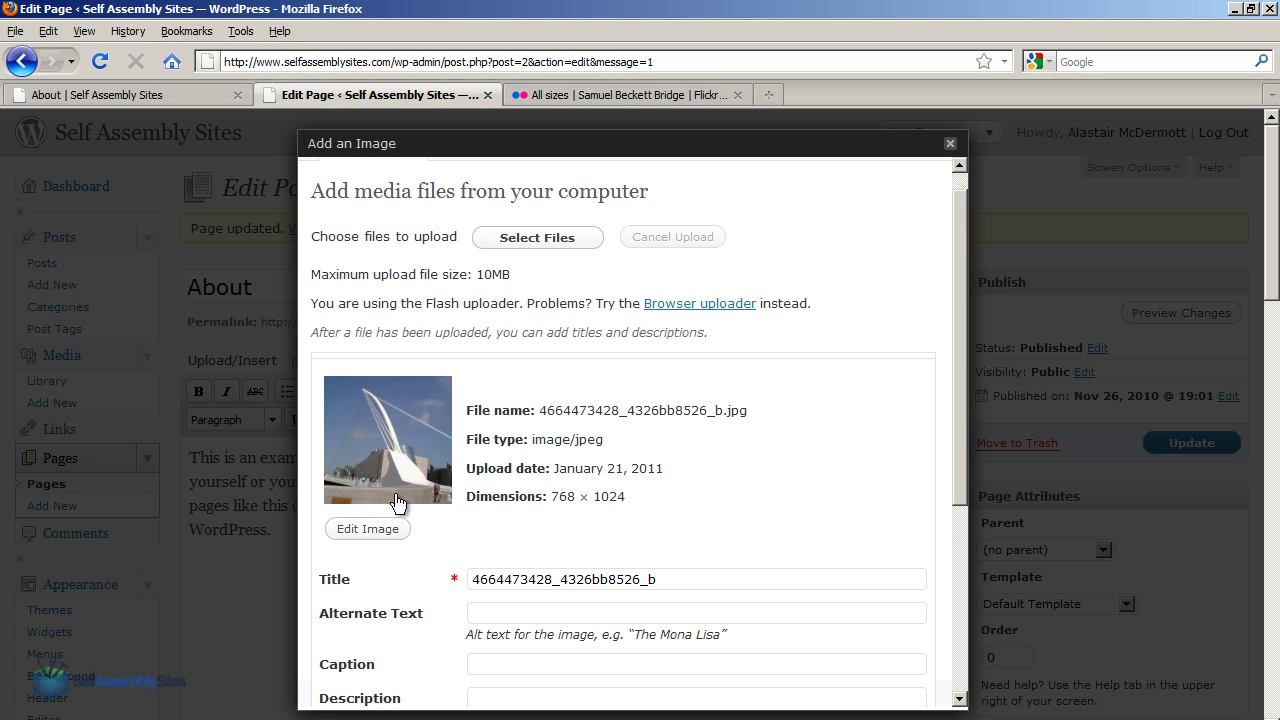
click(360, 537)
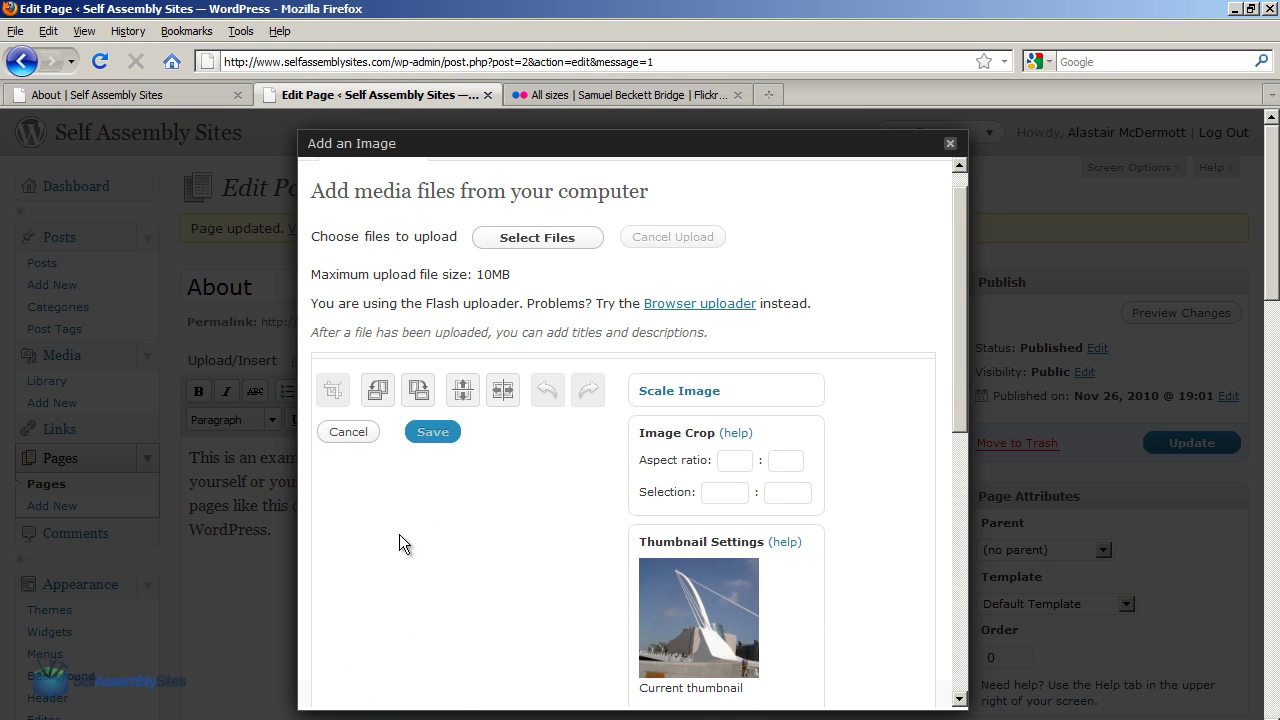
drag(962, 274, 966, 349)
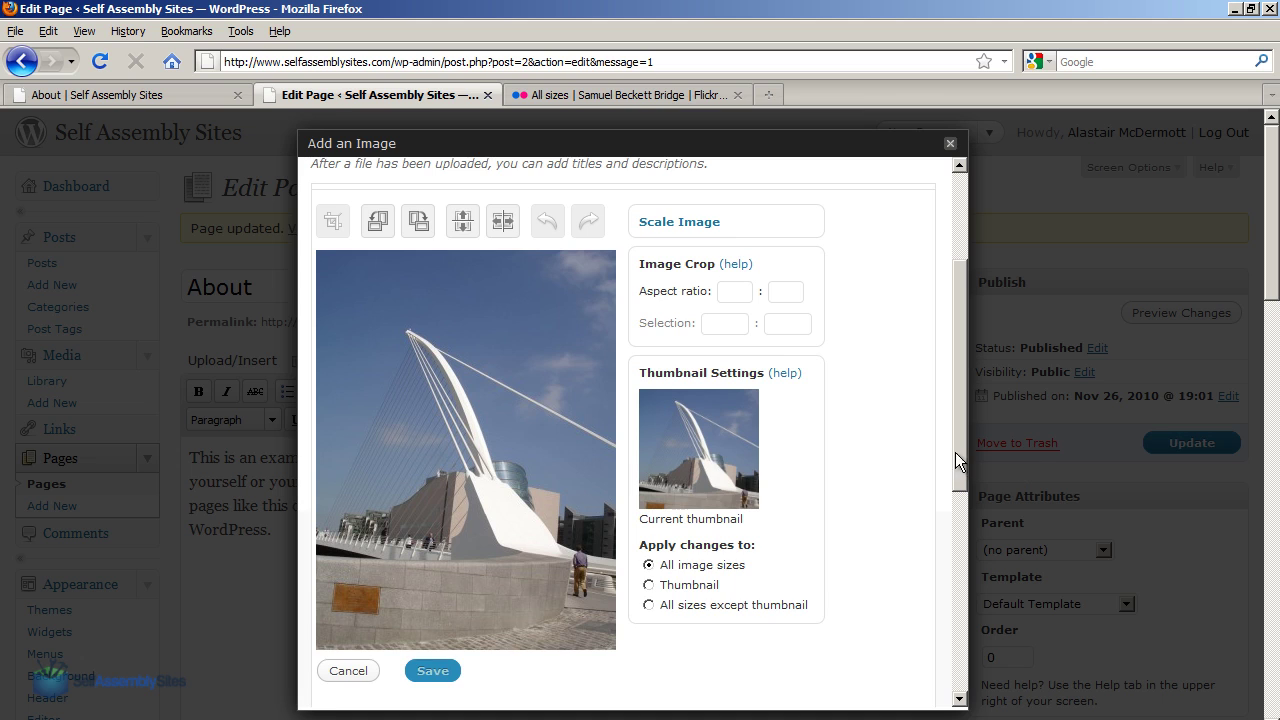
drag(958, 460, 959, 418)
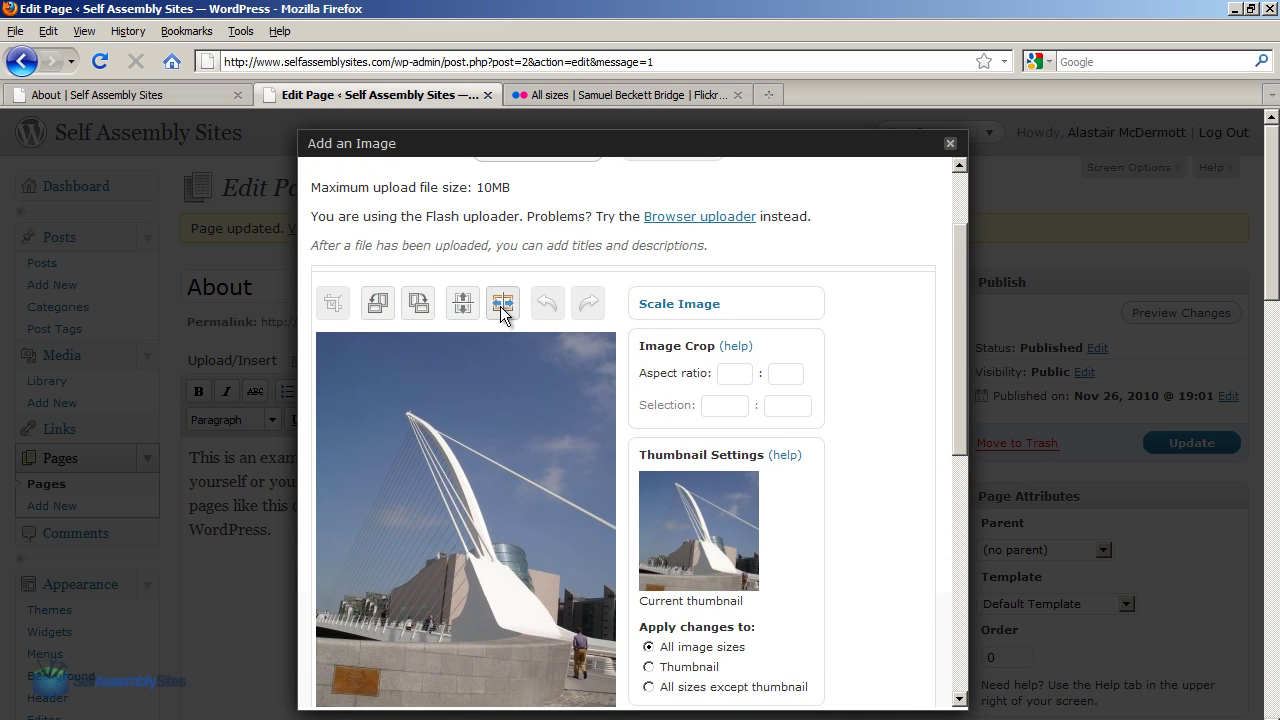
Try rotating the bridge photo counter-clockwise and back clockwise, and flip it horizontally and back
click(384, 305)
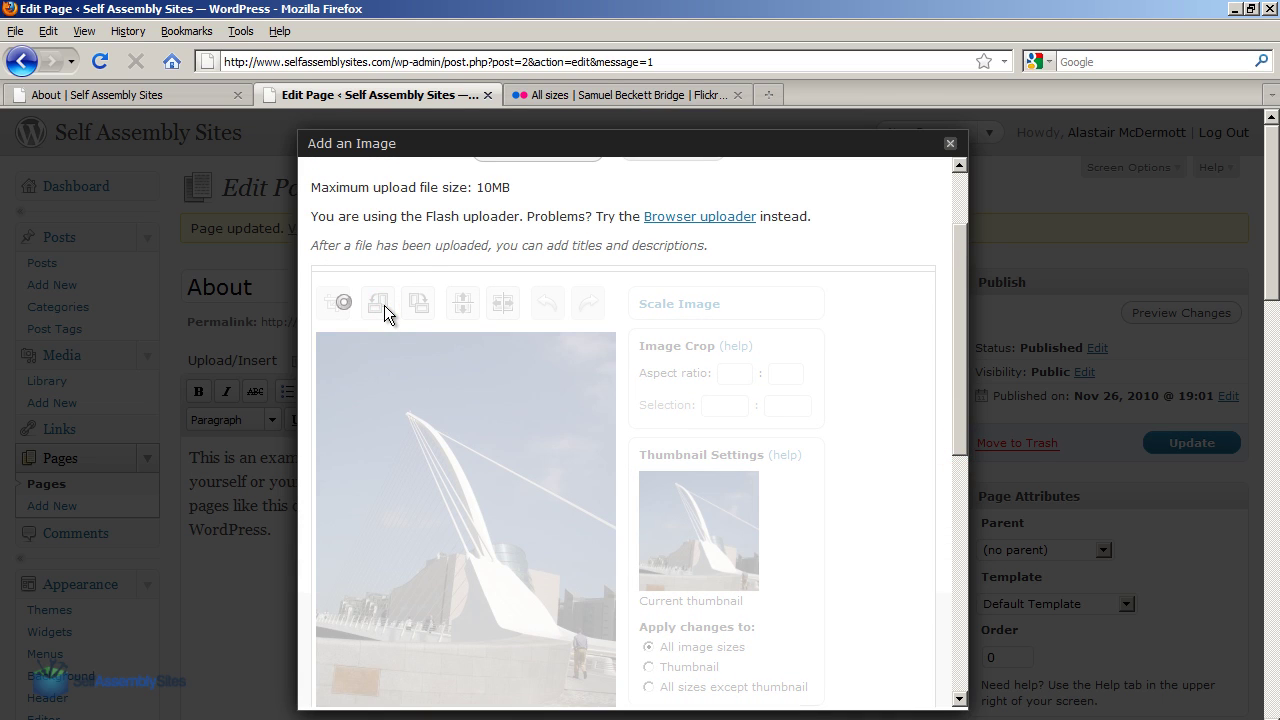
click(416, 301)
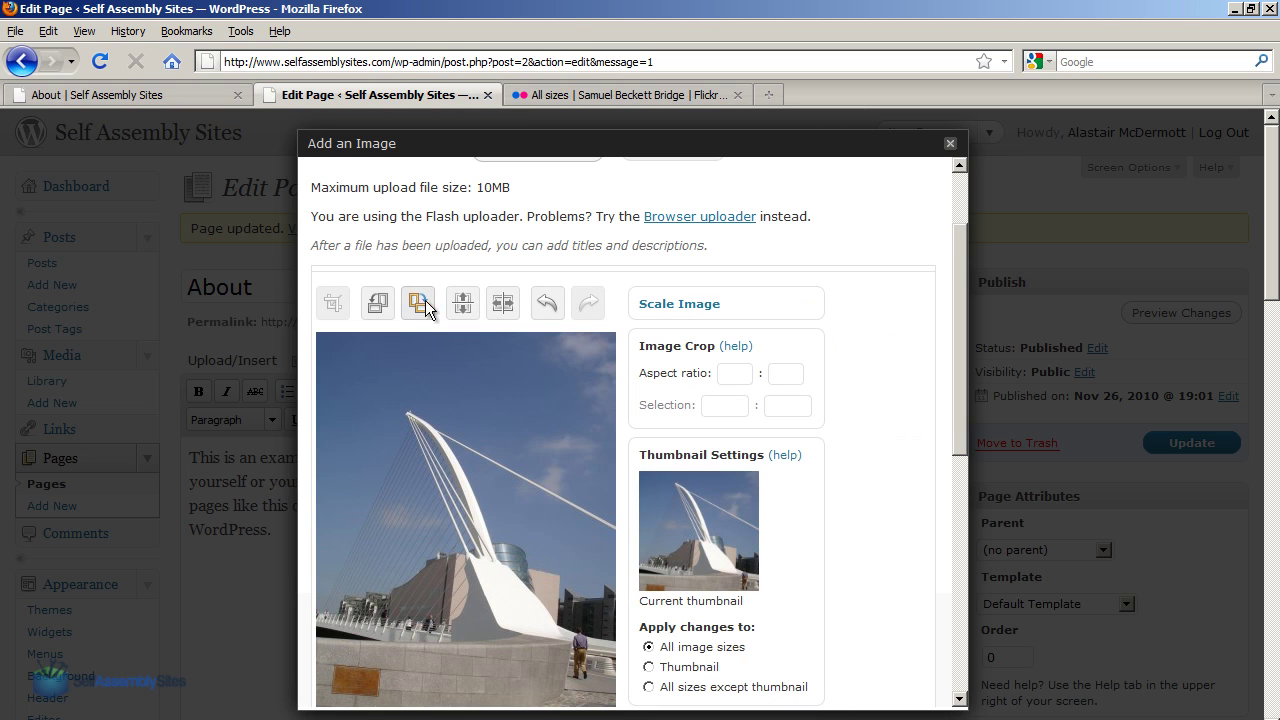
click(500, 305)
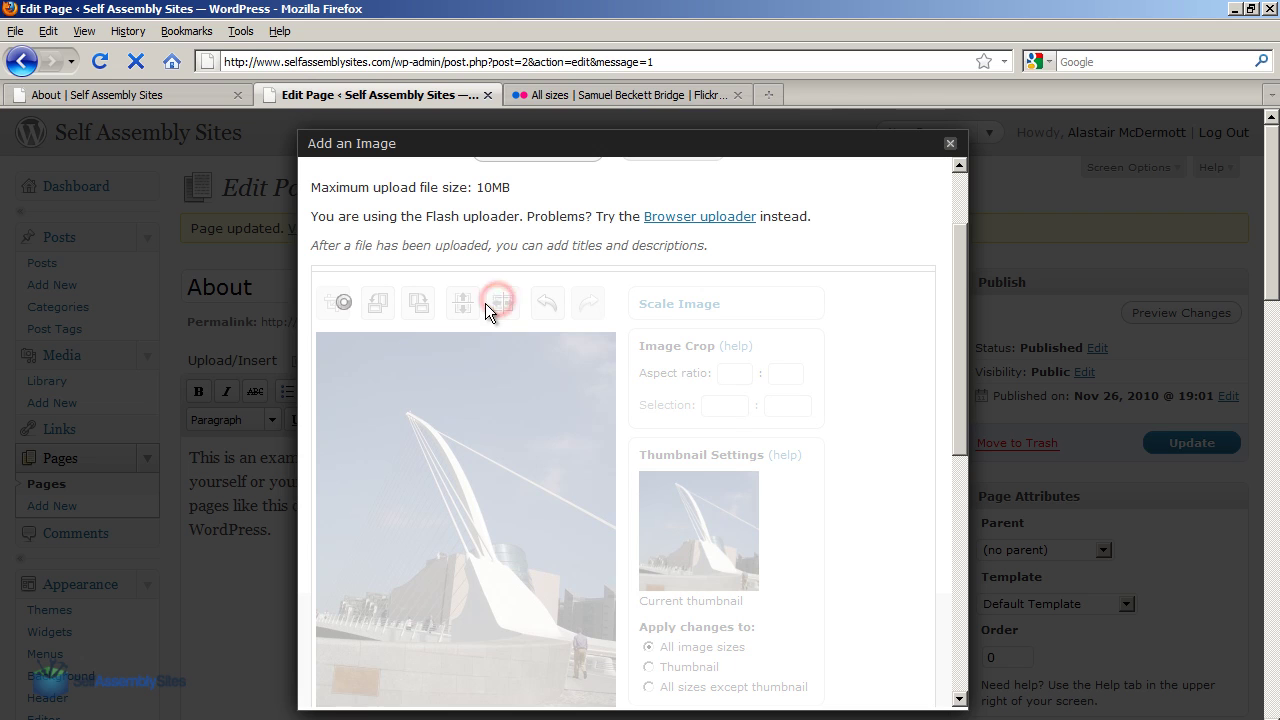
click(498, 305)
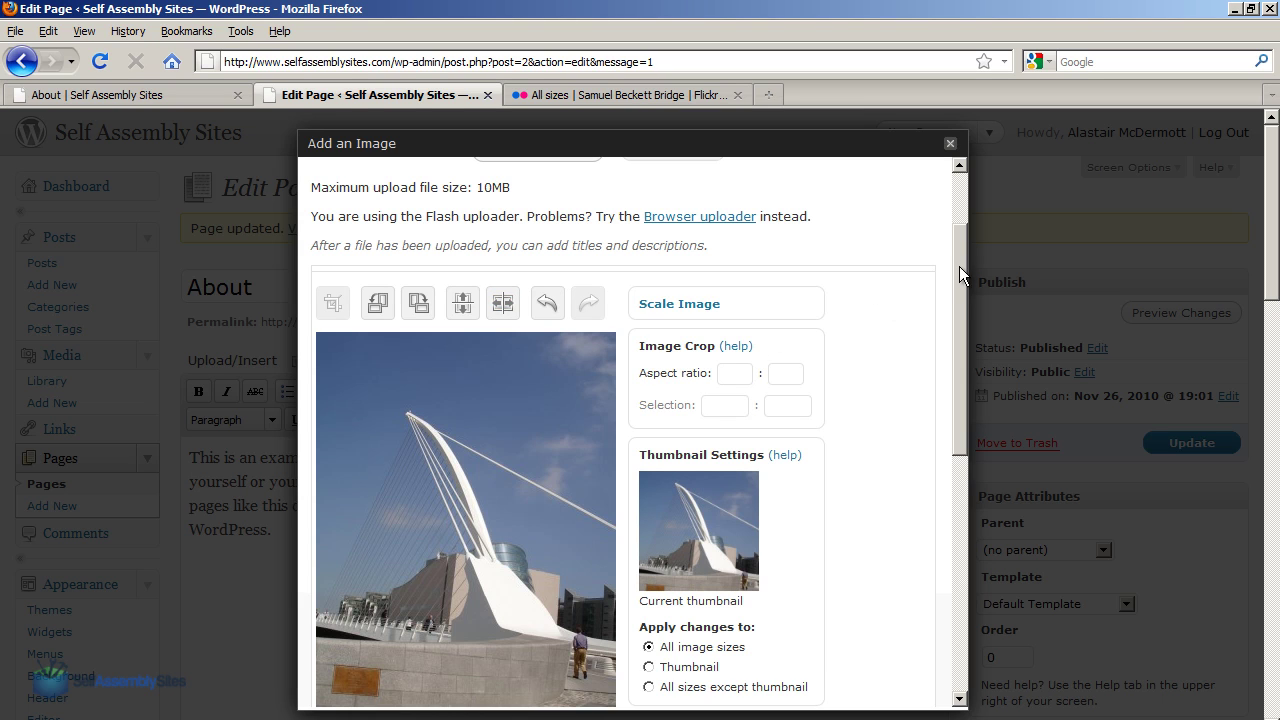
Crop the bridge photo to a full-width selection of about 765 by 570 around the bridge and save the edit
drag(959, 266, 958, 299)
drag(317, 329, 672, 560)
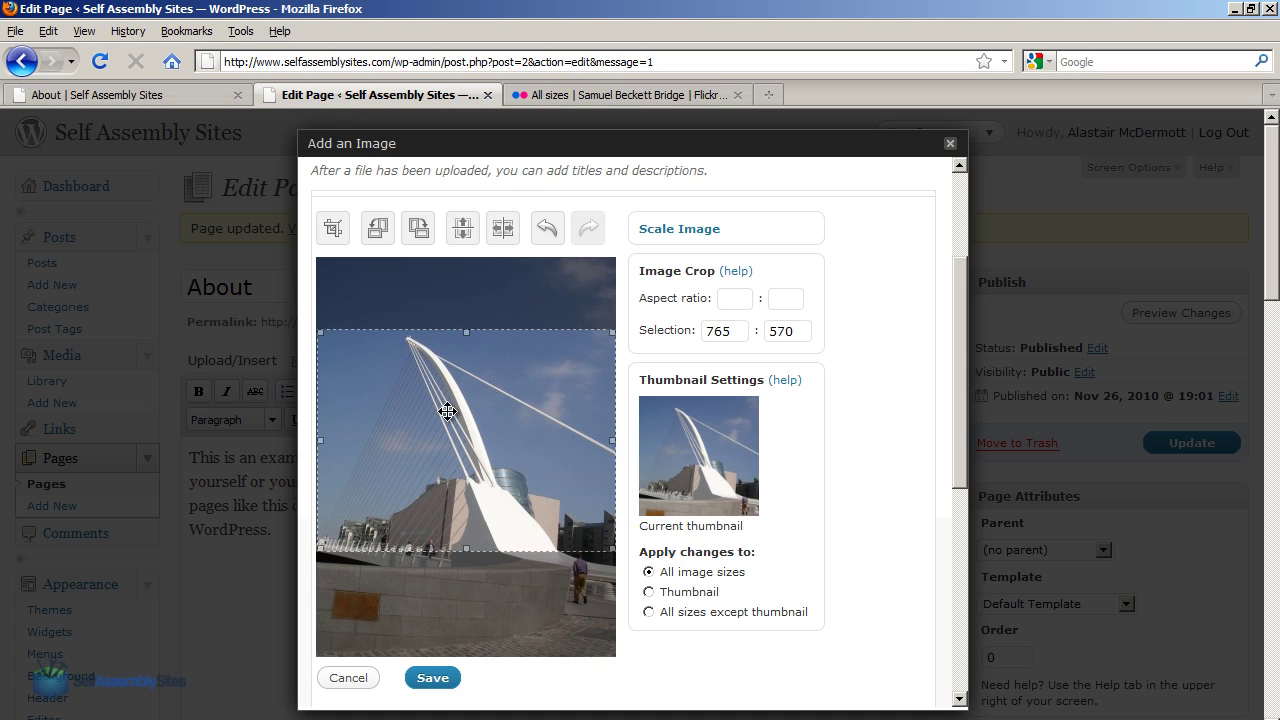
click(326, 240)
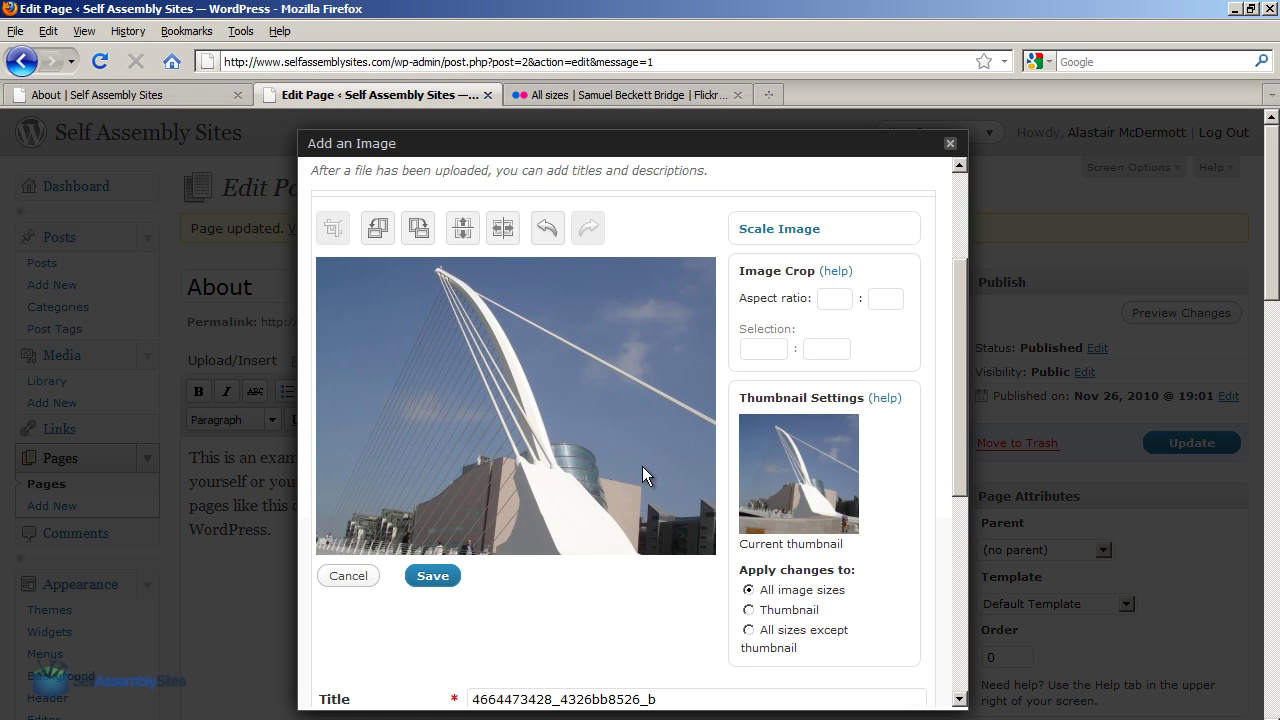
click(434, 576)
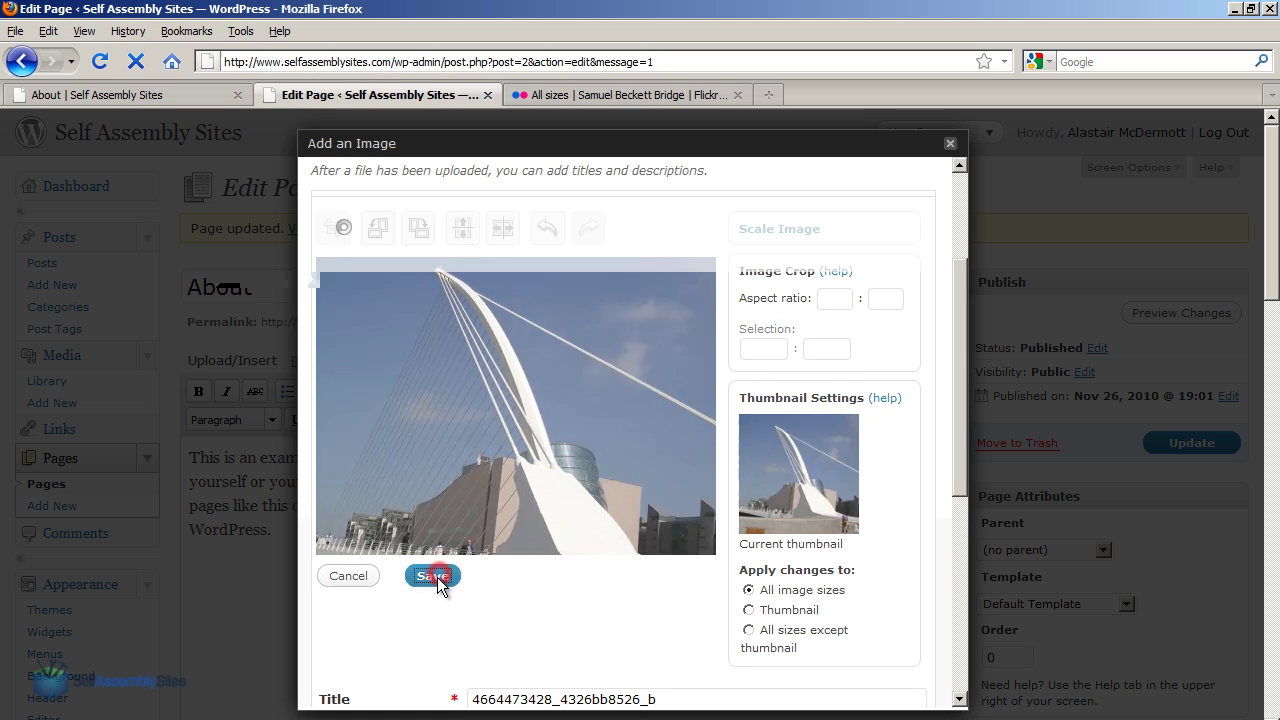